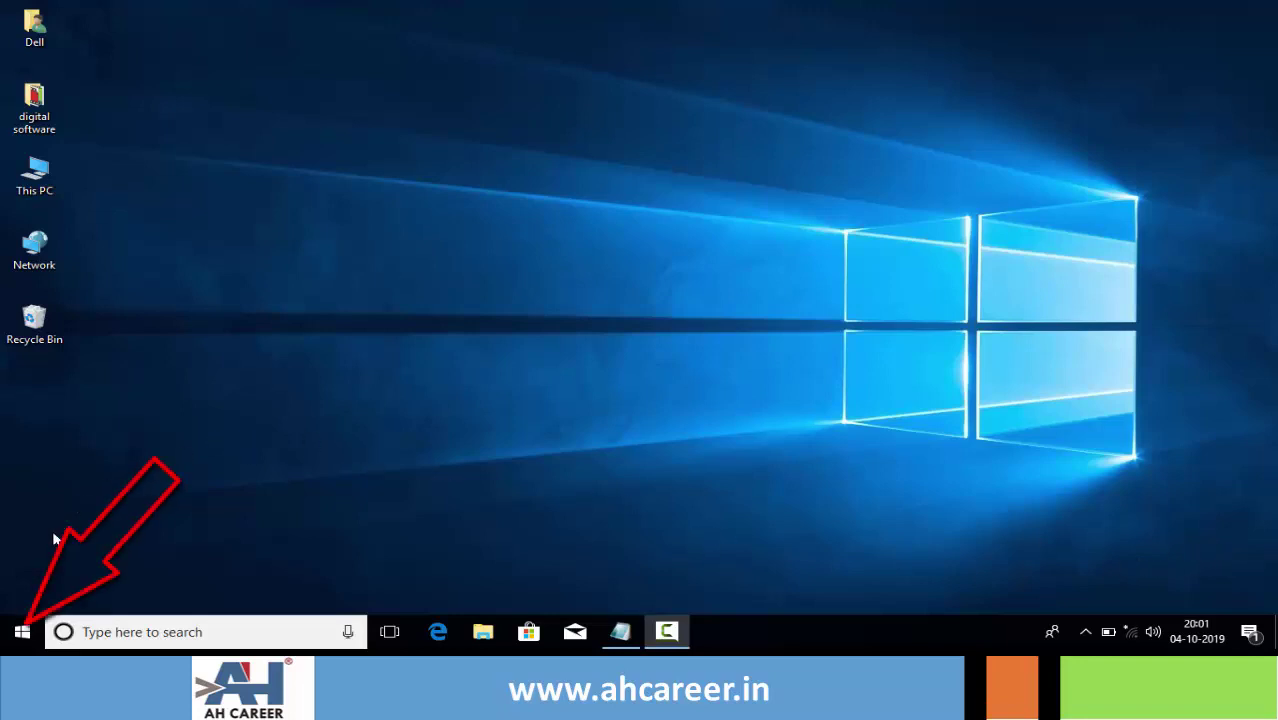
# Search 'on' in the Start menu and launch the On-Screen Keyboard app.
pyautogui.click(33, 630)
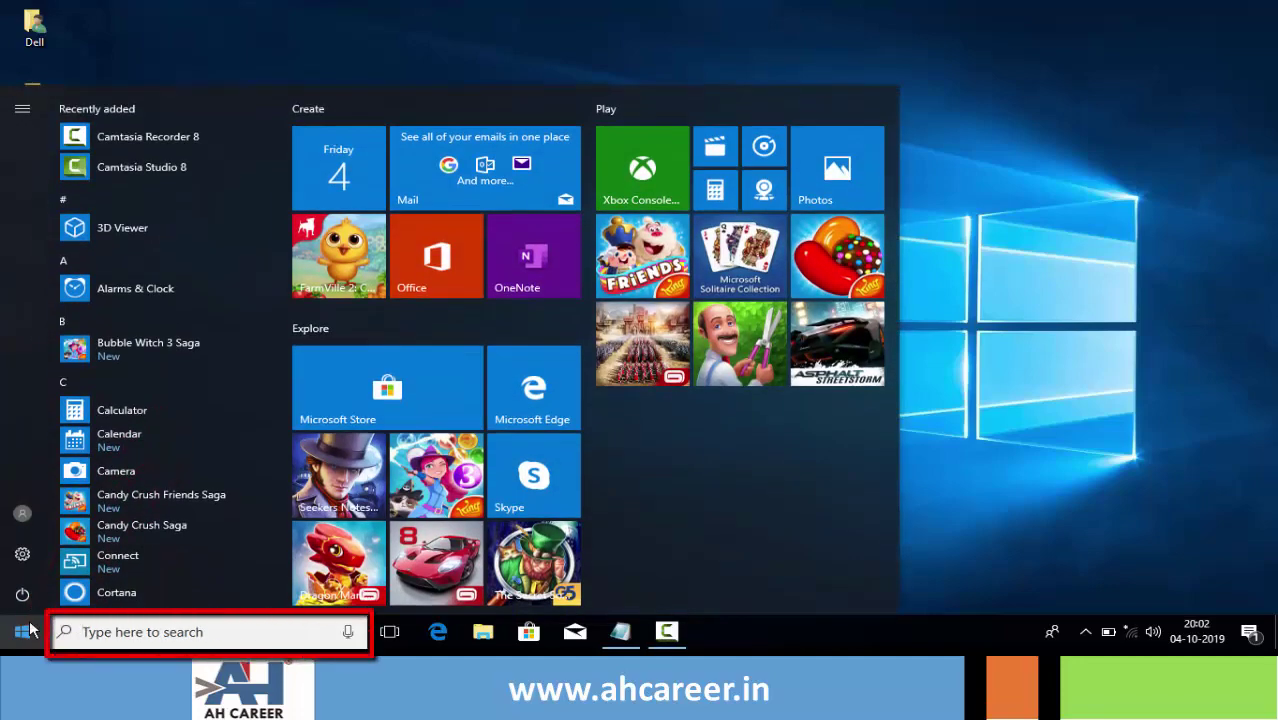
pyautogui.write('ons')
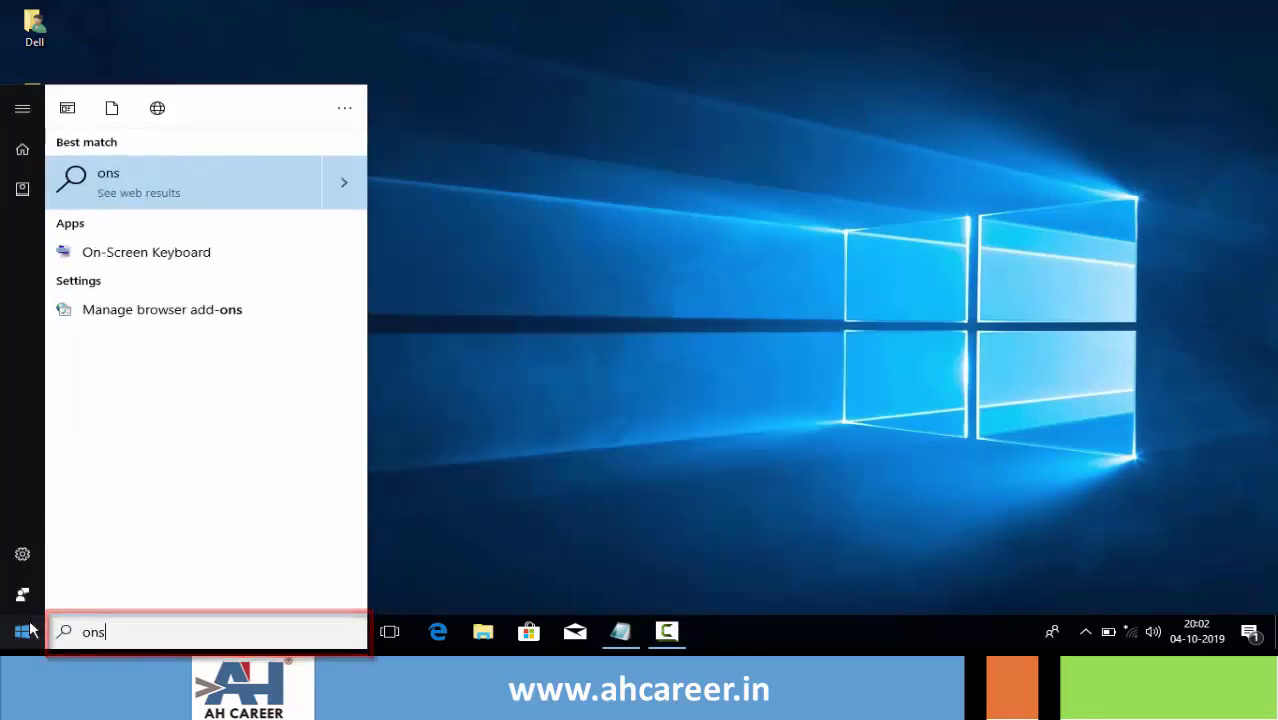
pyautogui.press('BackSpace')
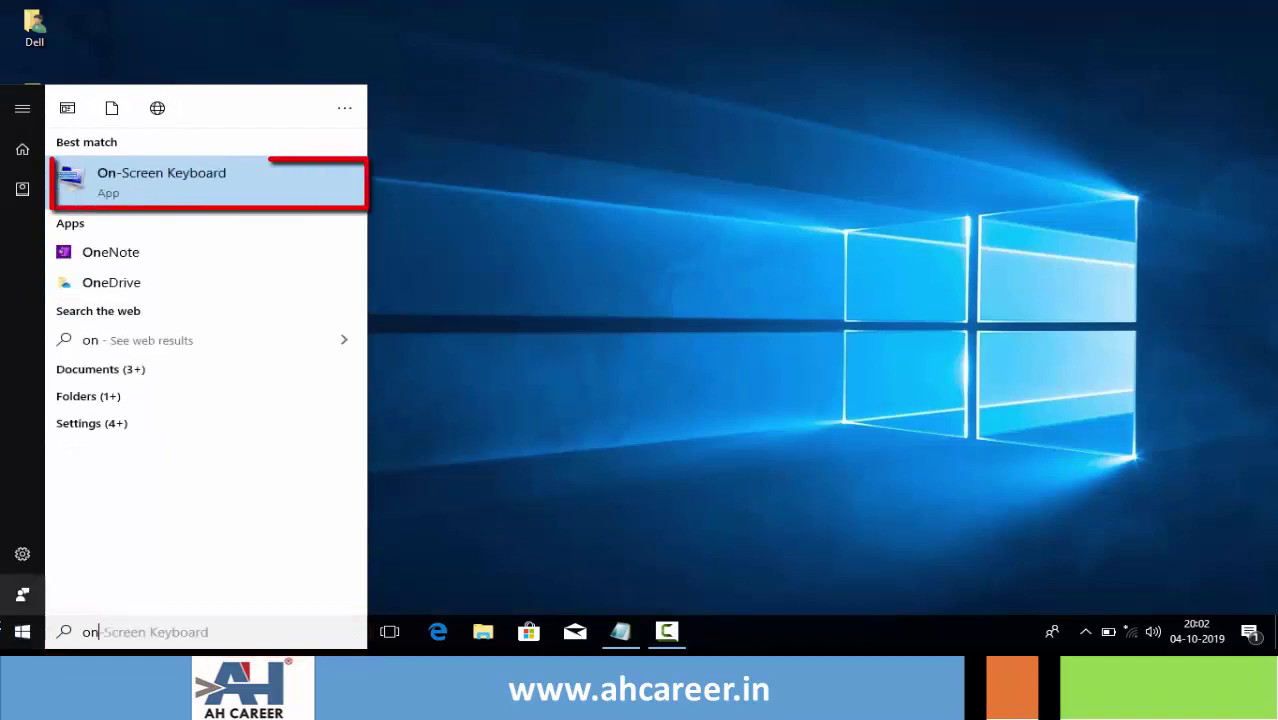
pyautogui.click(168, 190)
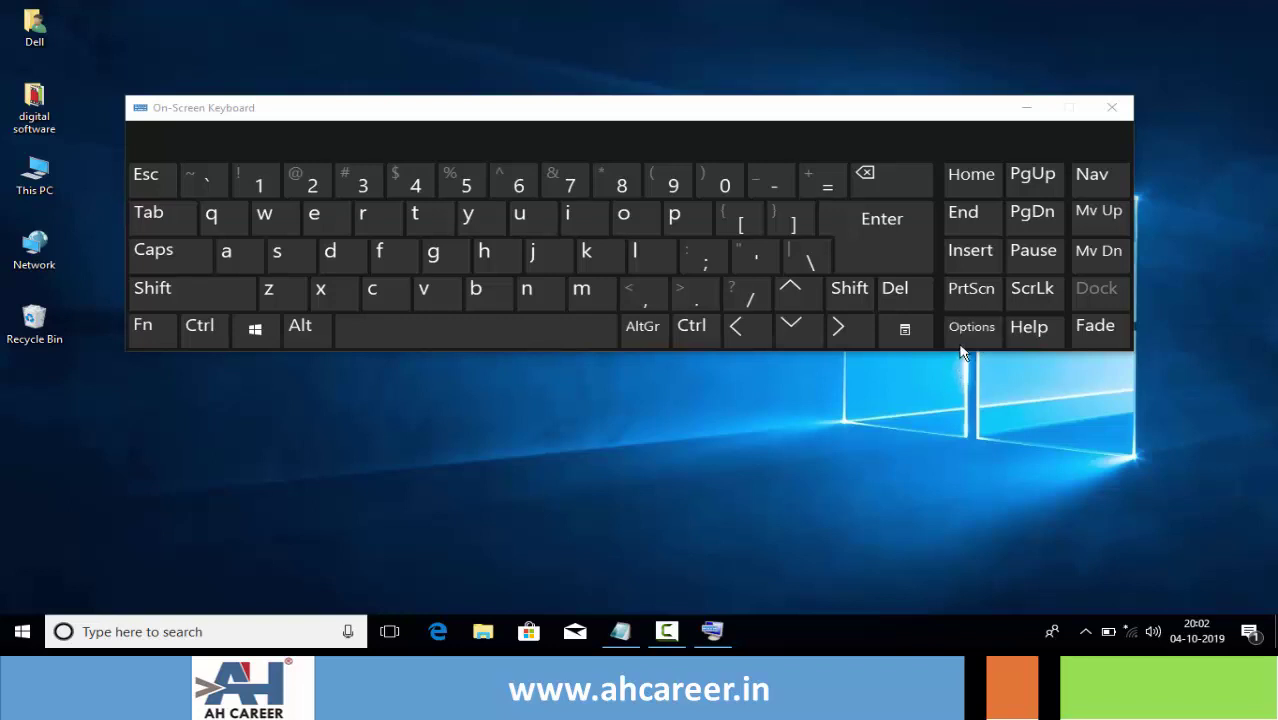
# Enable 'Turn on numeric key pad' in the keyboard's Options and confirm with OK.
pyautogui.click(968, 333)
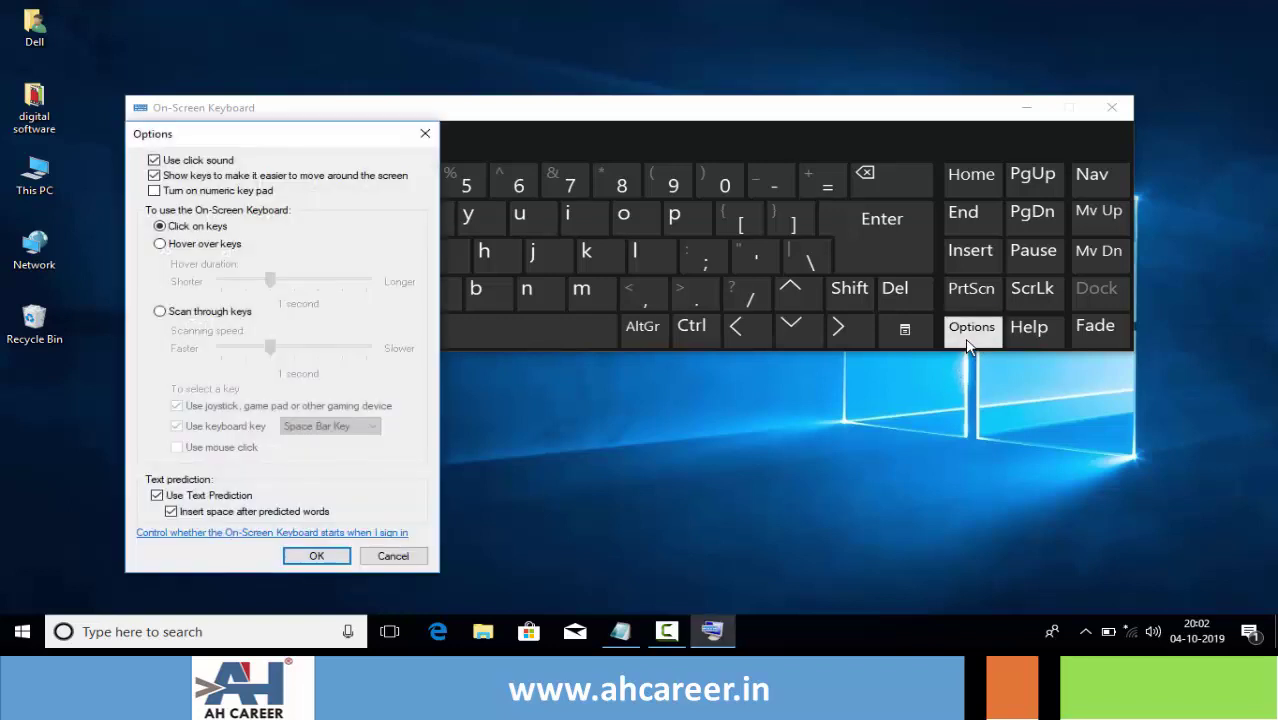
pyautogui.click(154, 191)
pyautogui.click(315, 558)
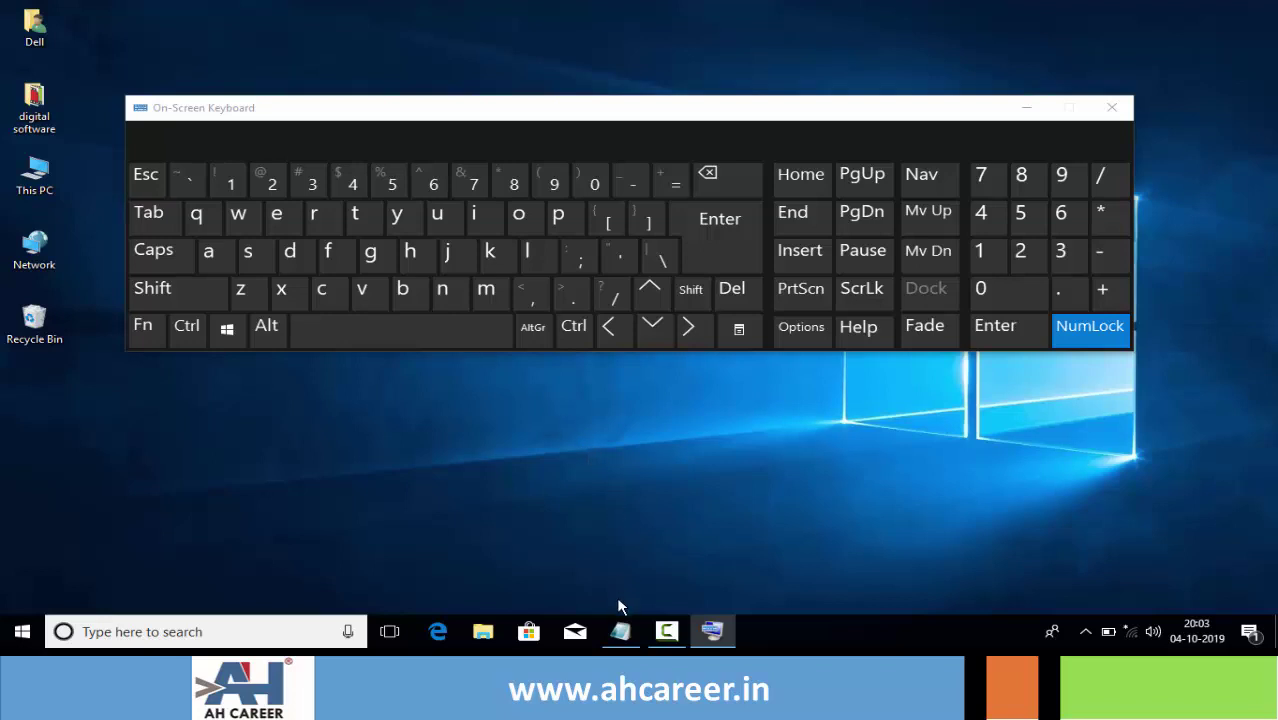
# Restore Notepad, move the keyboard above it, and type 'abcde' with the keys.
pyautogui.click(623, 630)
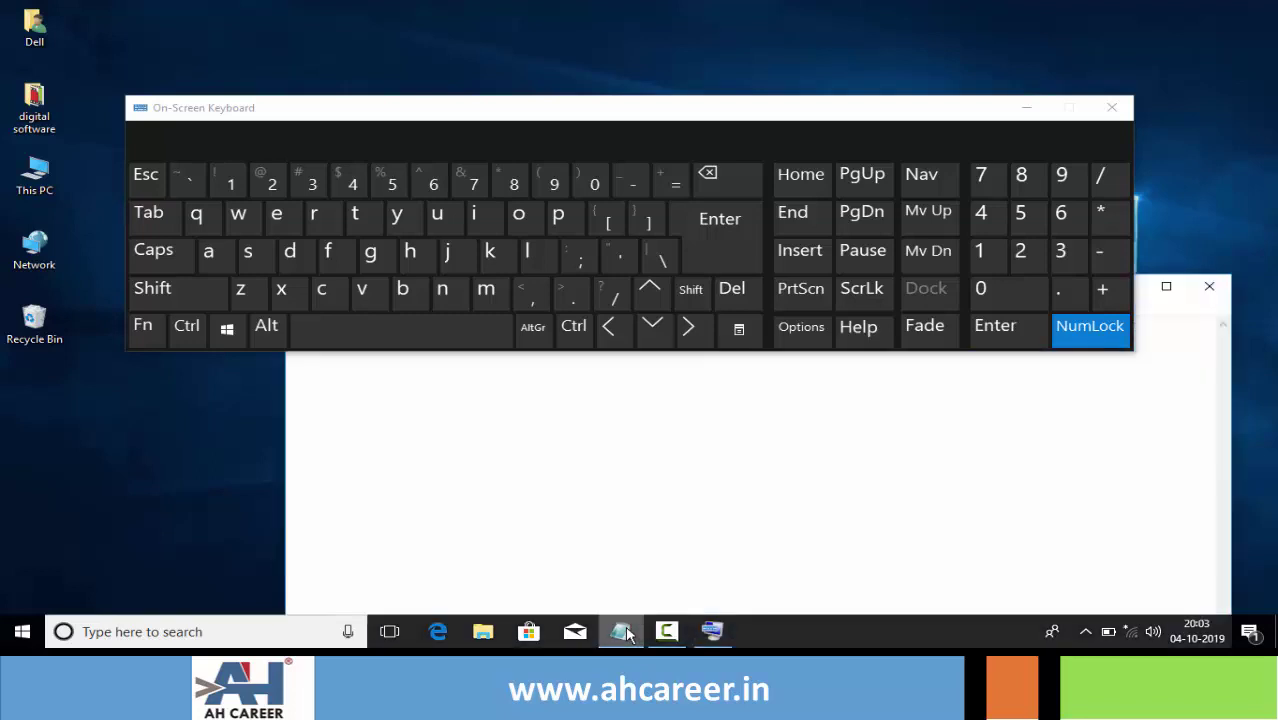
pyautogui.moveTo(463, 118); pyautogui.dragTo(587, 52)
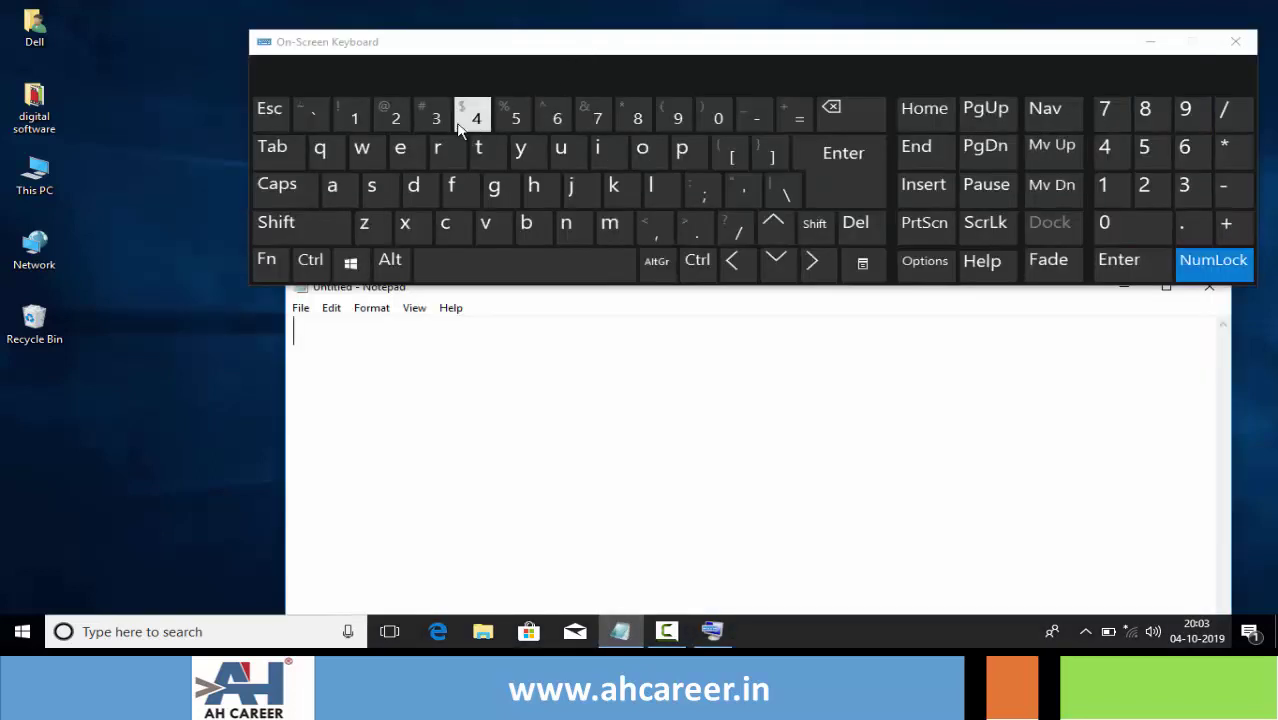
pyautogui.click(348, 193)
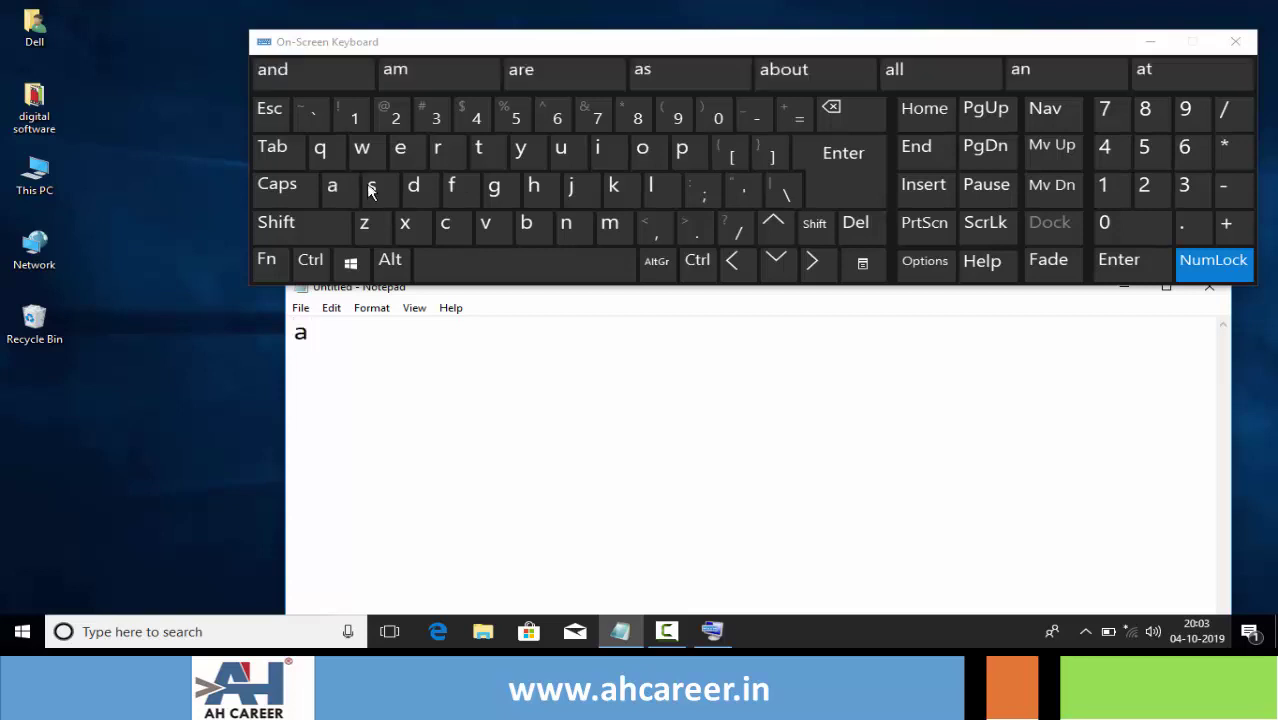
pyautogui.click(526, 230)
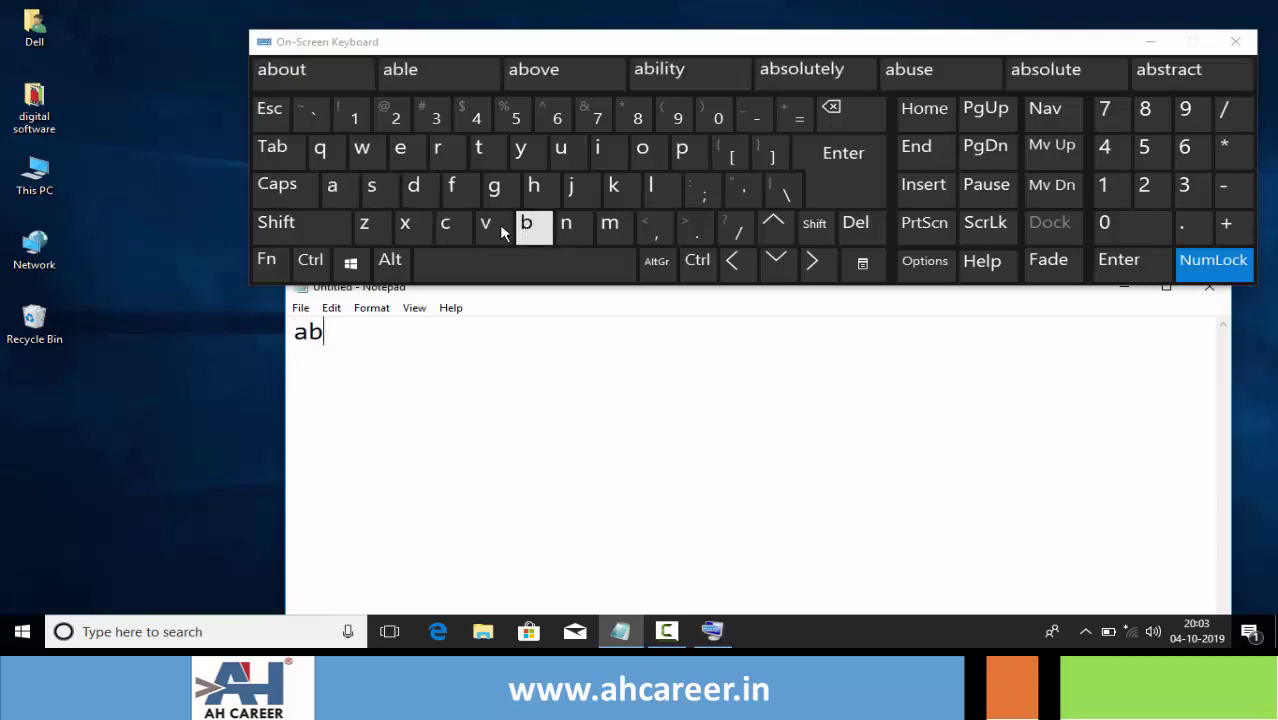
pyautogui.click(450, 227)
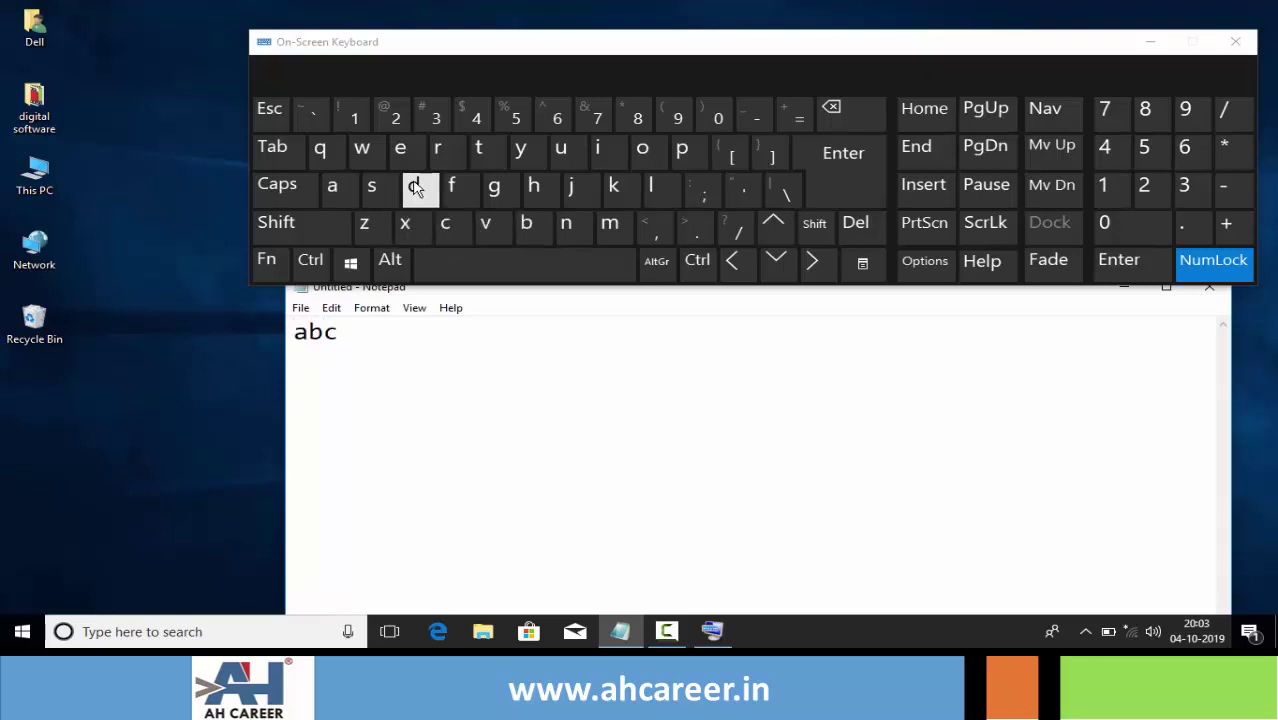
pyautogui.click(415, 190)
pyautogui.click(405, 148)
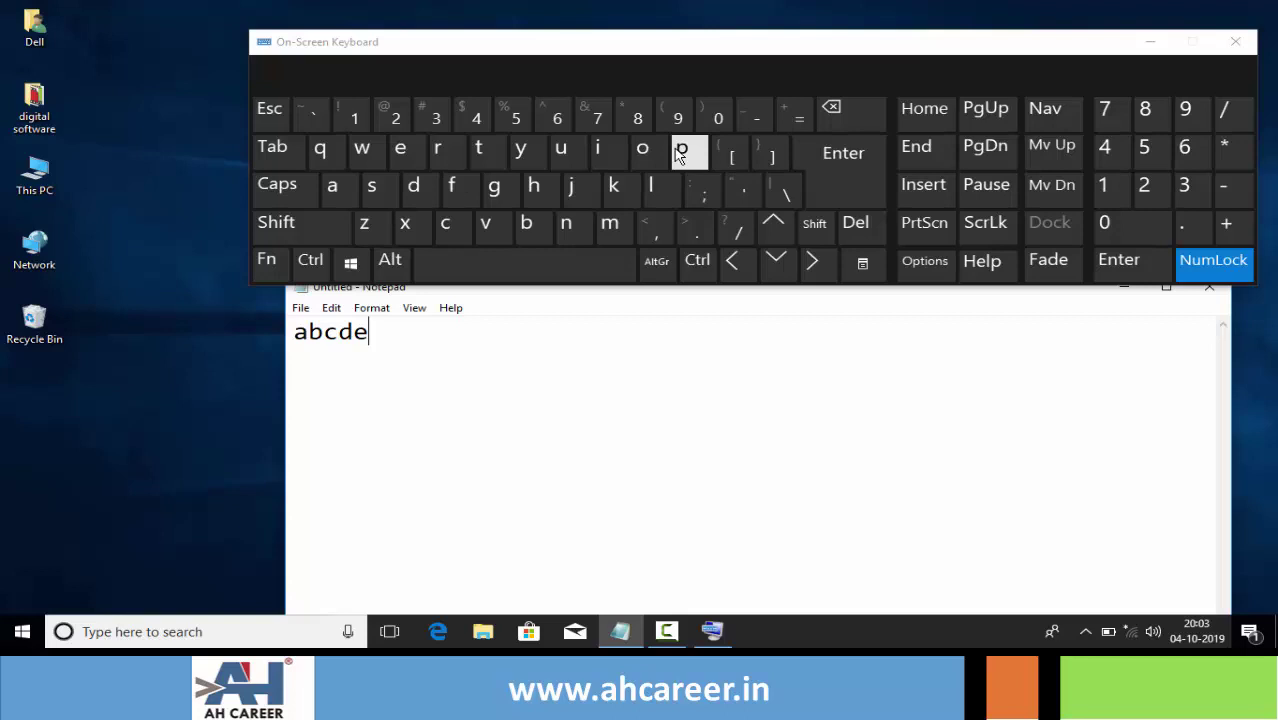
# Backspace four times to delete 'edcb', leaving just 'a' in Notepad.
pyautogui.click(843, 117)
pyautogui.click(843, 117)
pyautogui.click(843, 117)
pyautogui.click(843, 117)
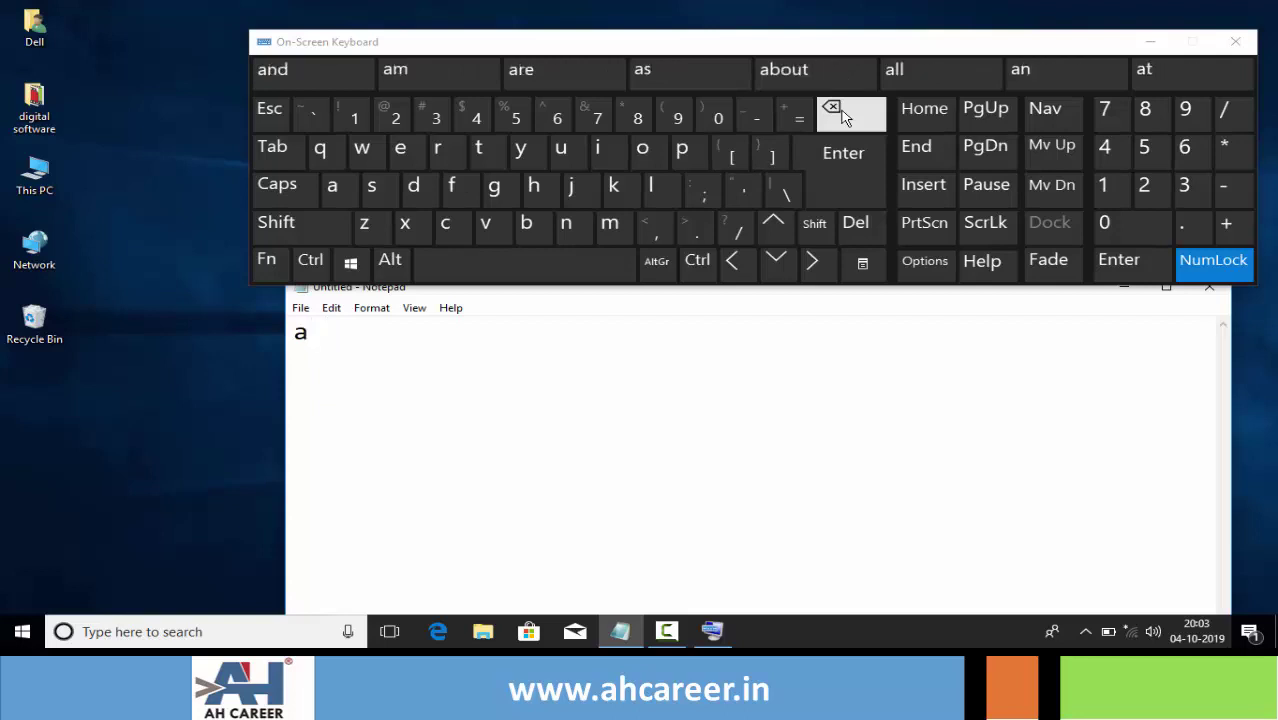
pyautogui.click(843, 117)
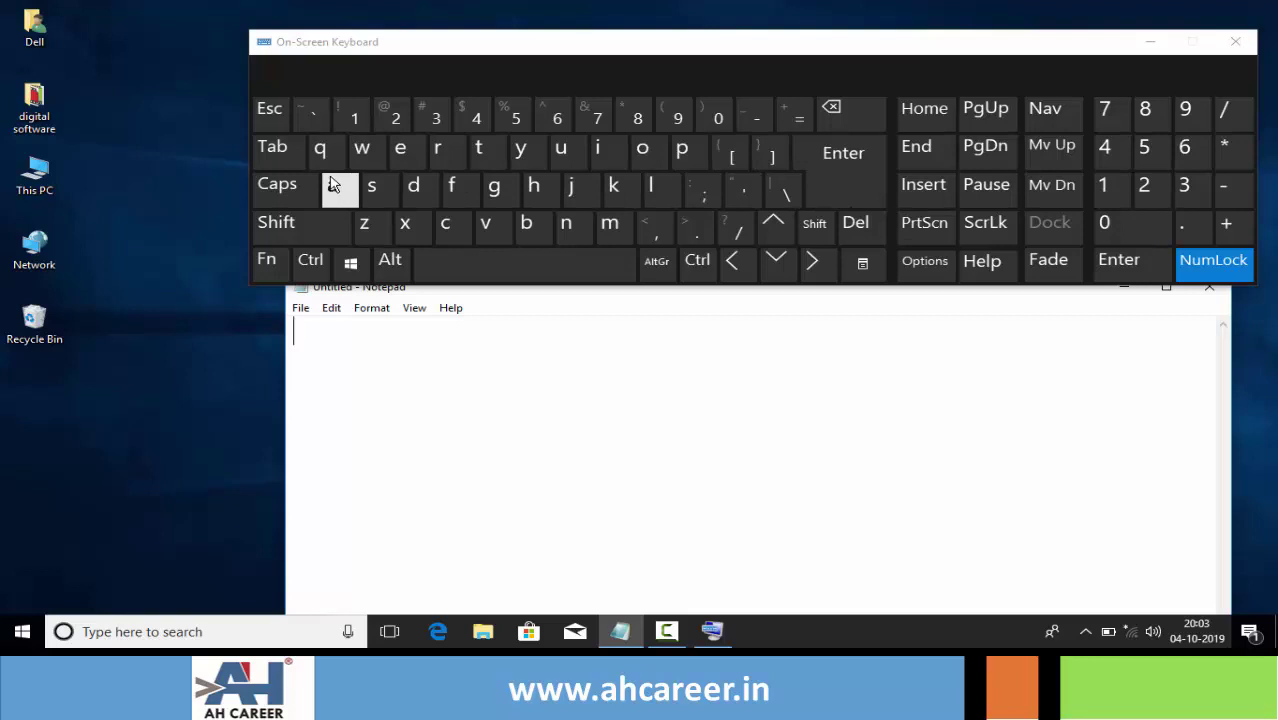
pyautogui.click(527, 224)
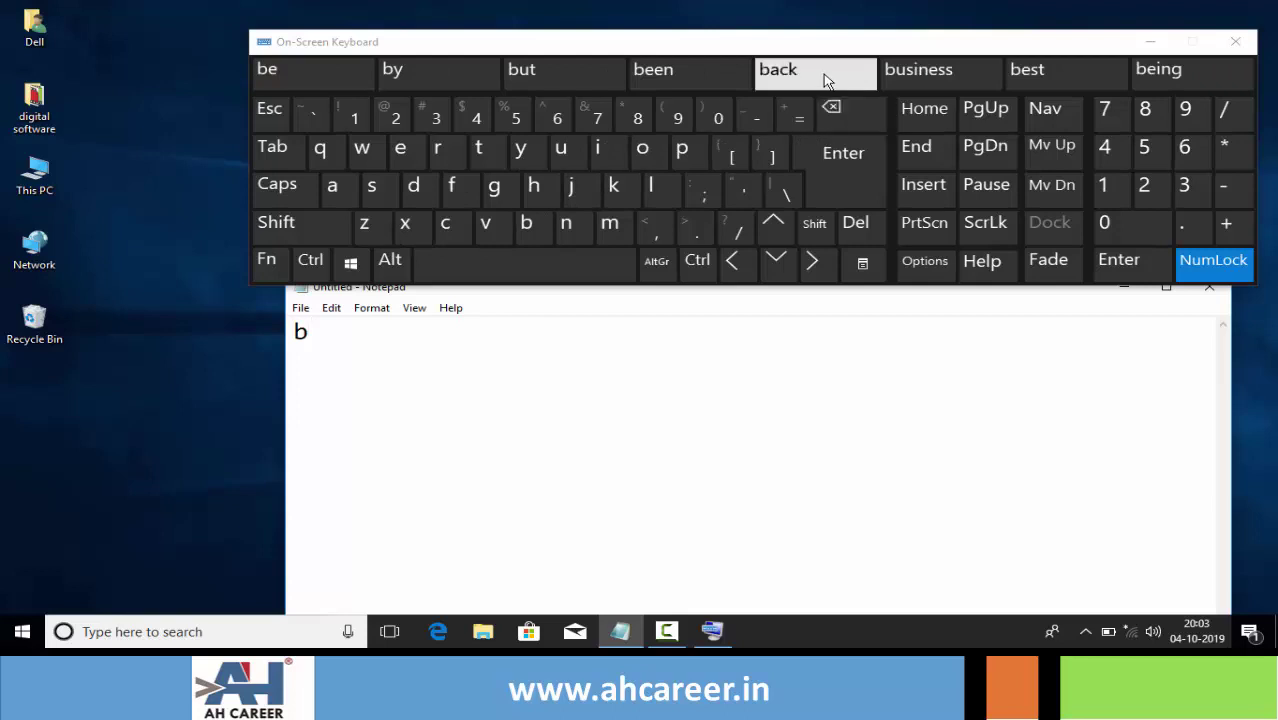
pyautogui.click(944, 77)
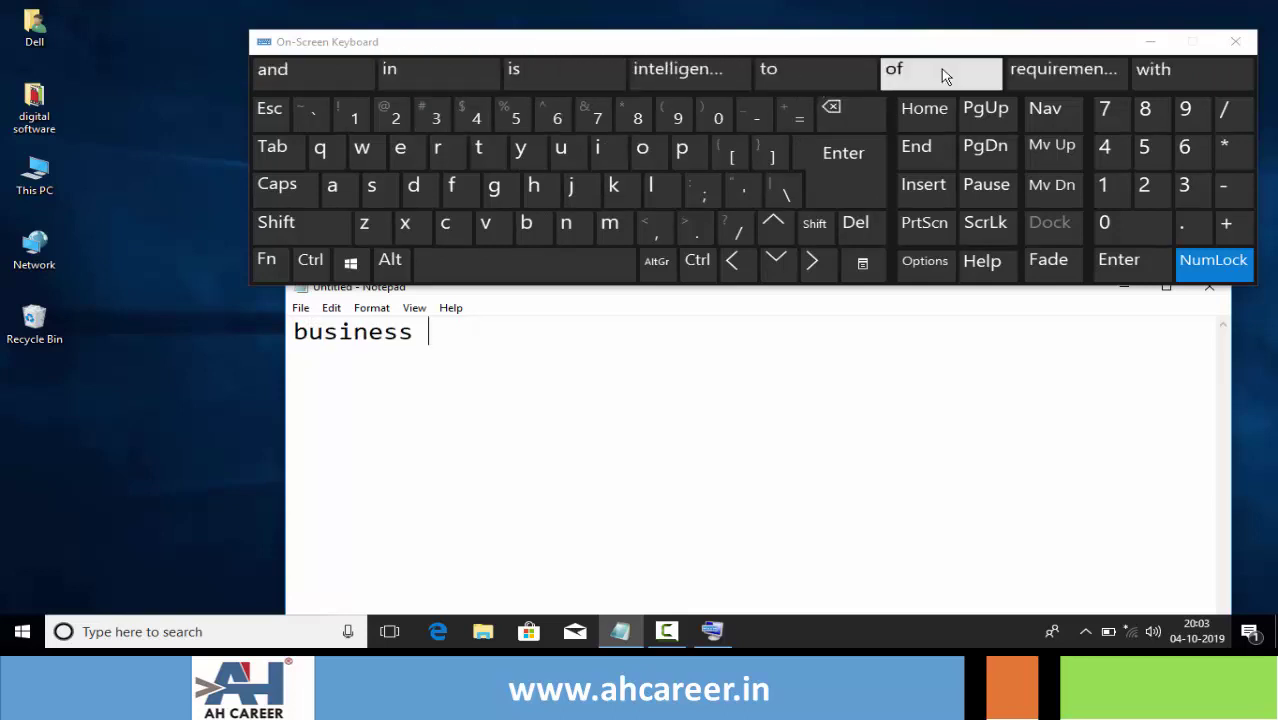
pyautogui.click(542, 71)
pyautogui.click(434, 71)
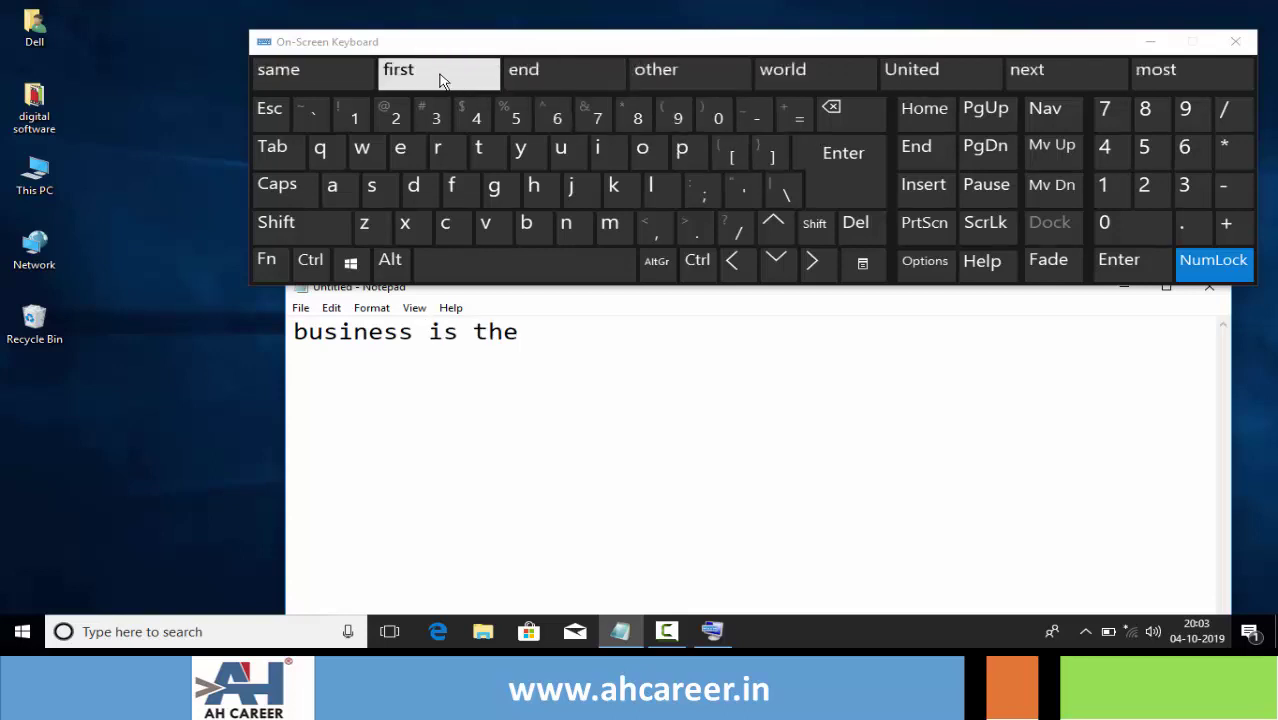
pyautogui.click(440, 78)
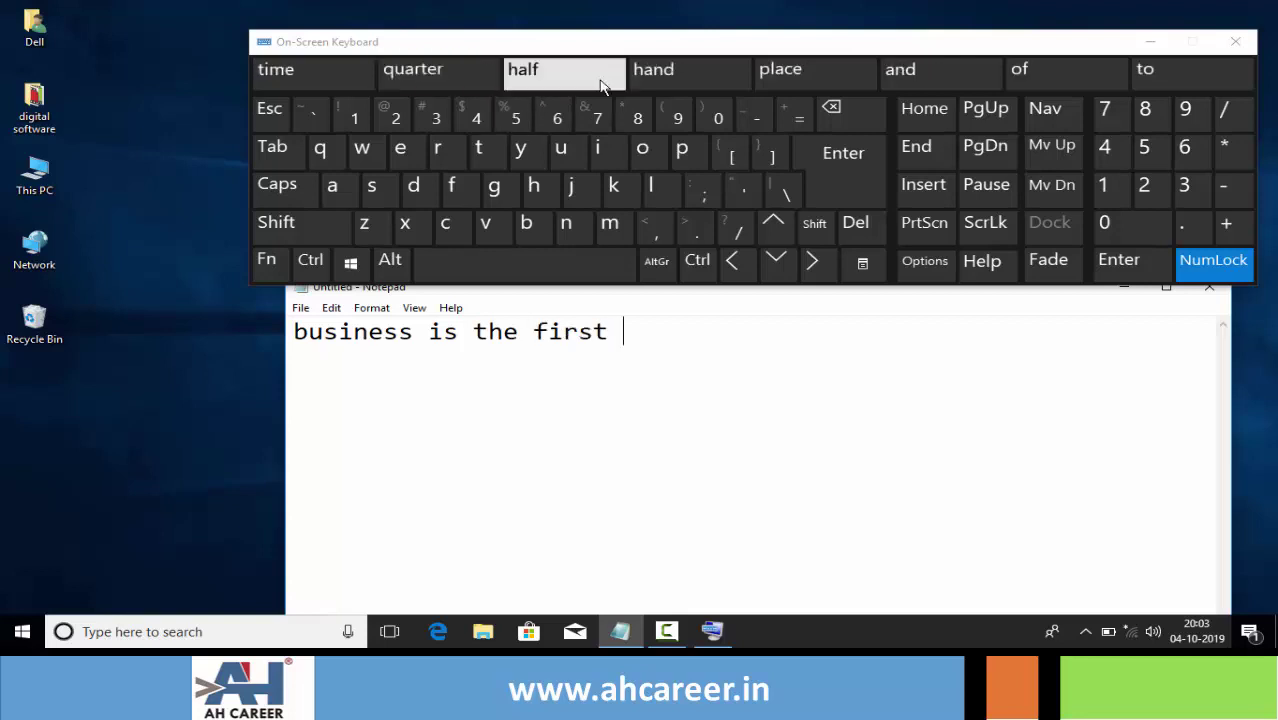
pyautogui.click(778, 70)
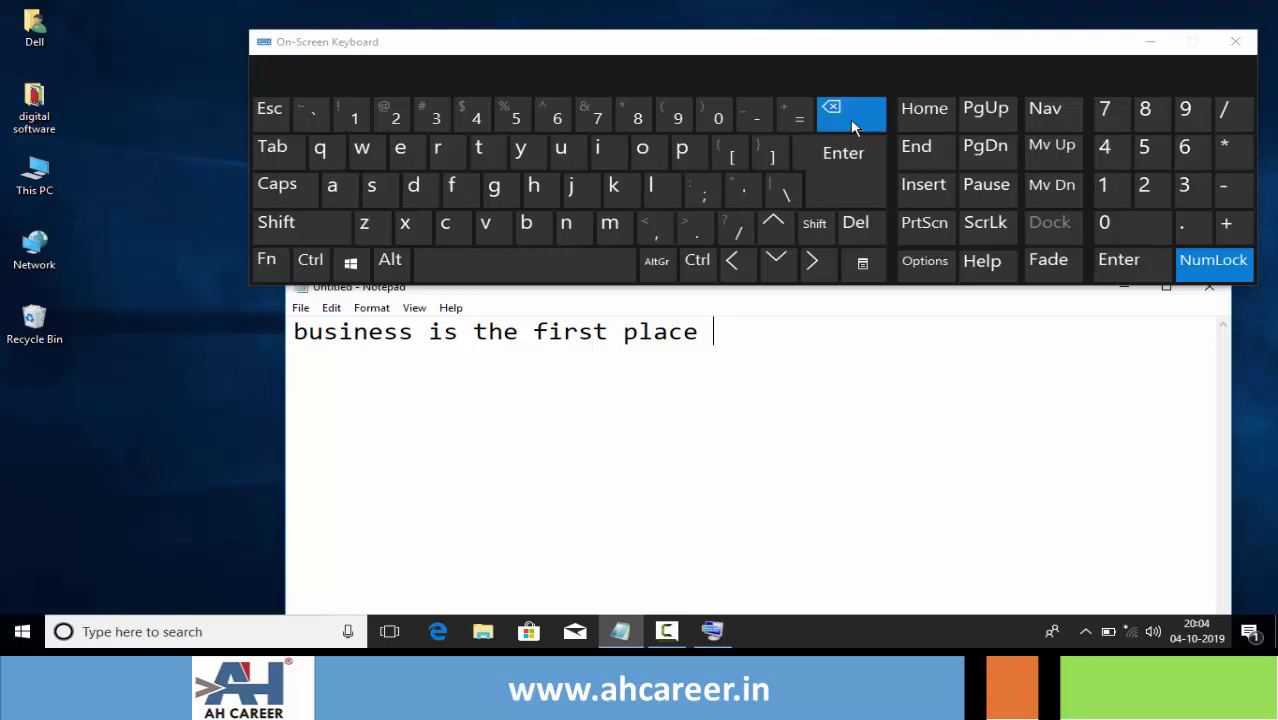
pyautogui.moveTo(850, 118); pyautogui.dragTo(850, 118)
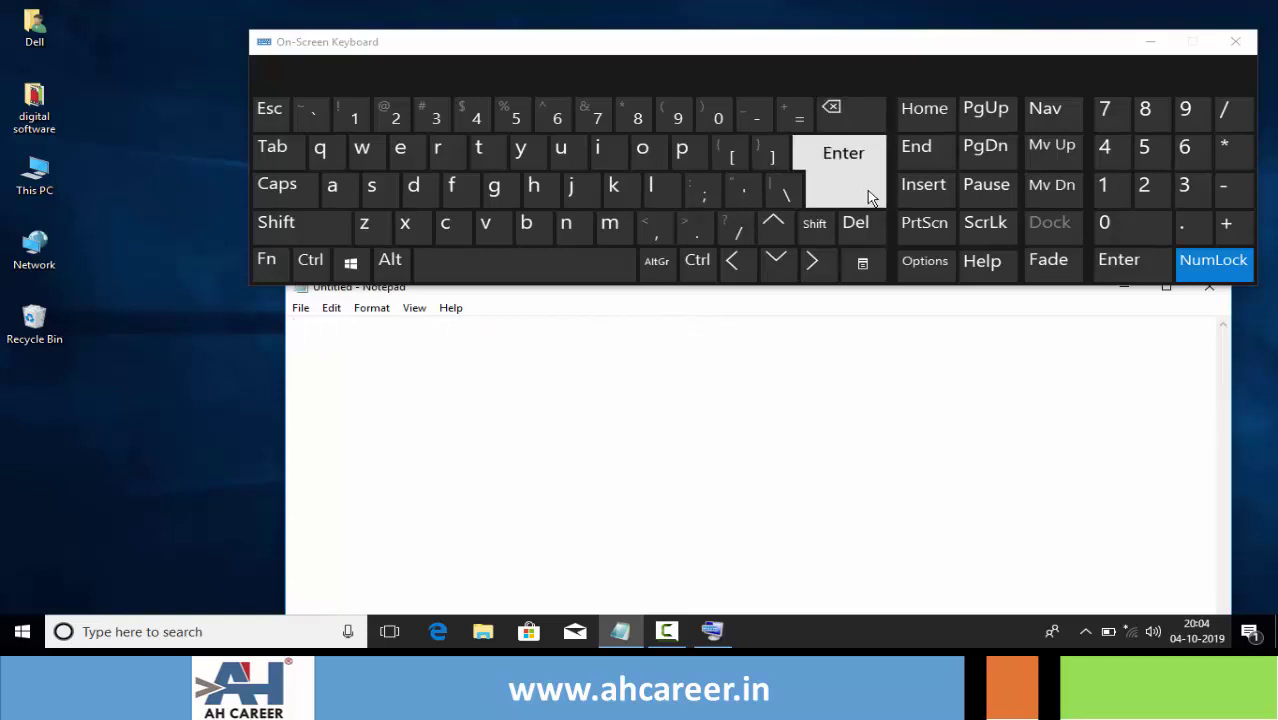
pyautogui.click(925, 262)
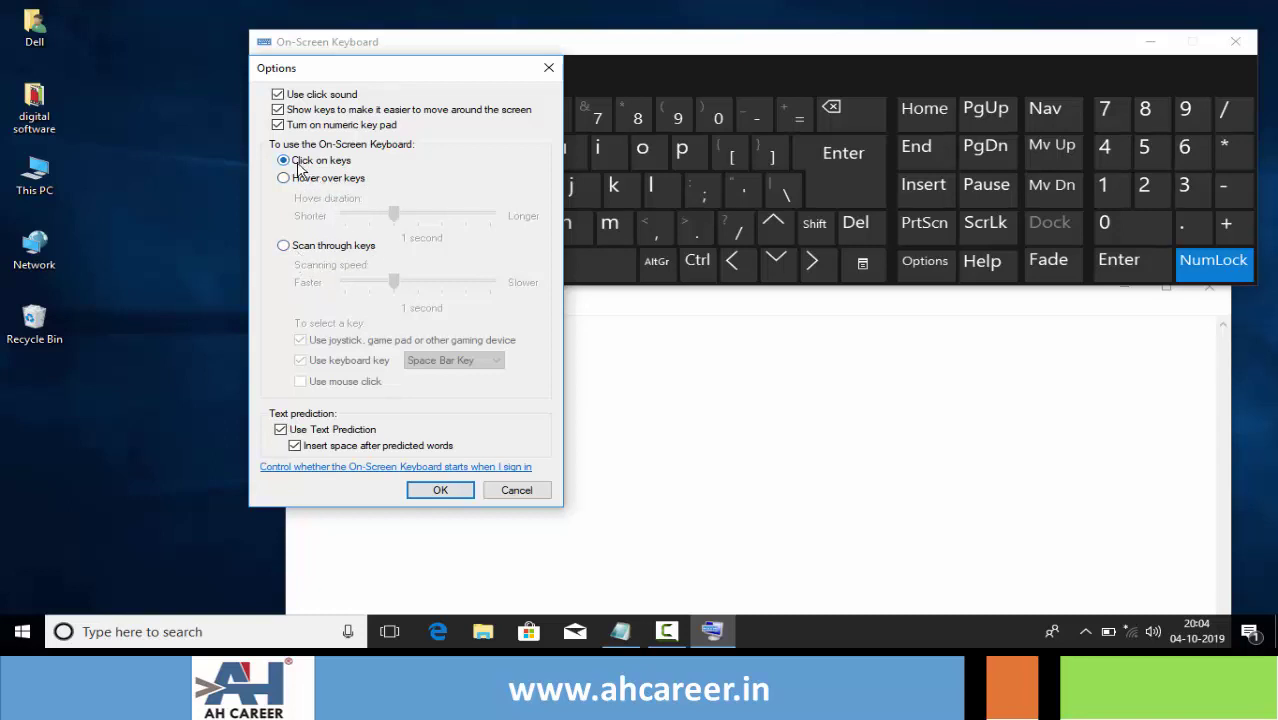
pyautogui.click(441, 491)
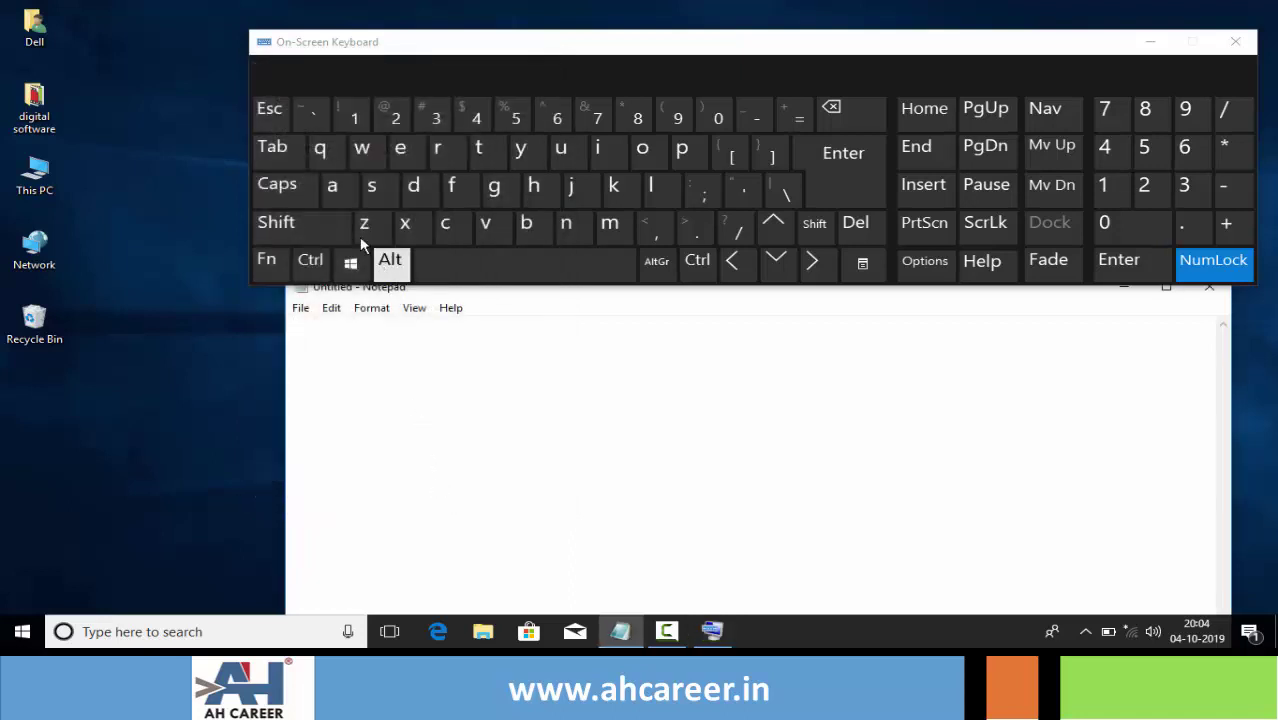
# Type 'abc357' into Notepad with the on-screen keys.
pyautogui.click(340, 200)
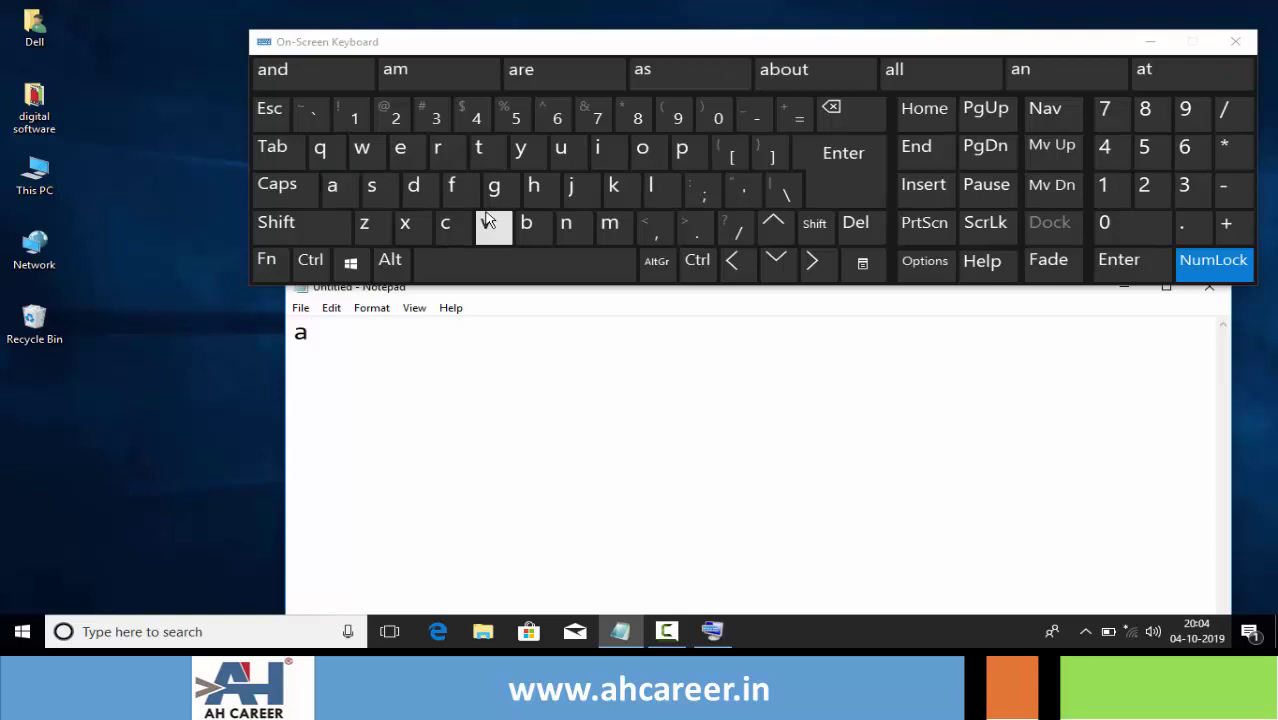
pyautogui.click(527, 226)
pyautogui.click(445, 223)
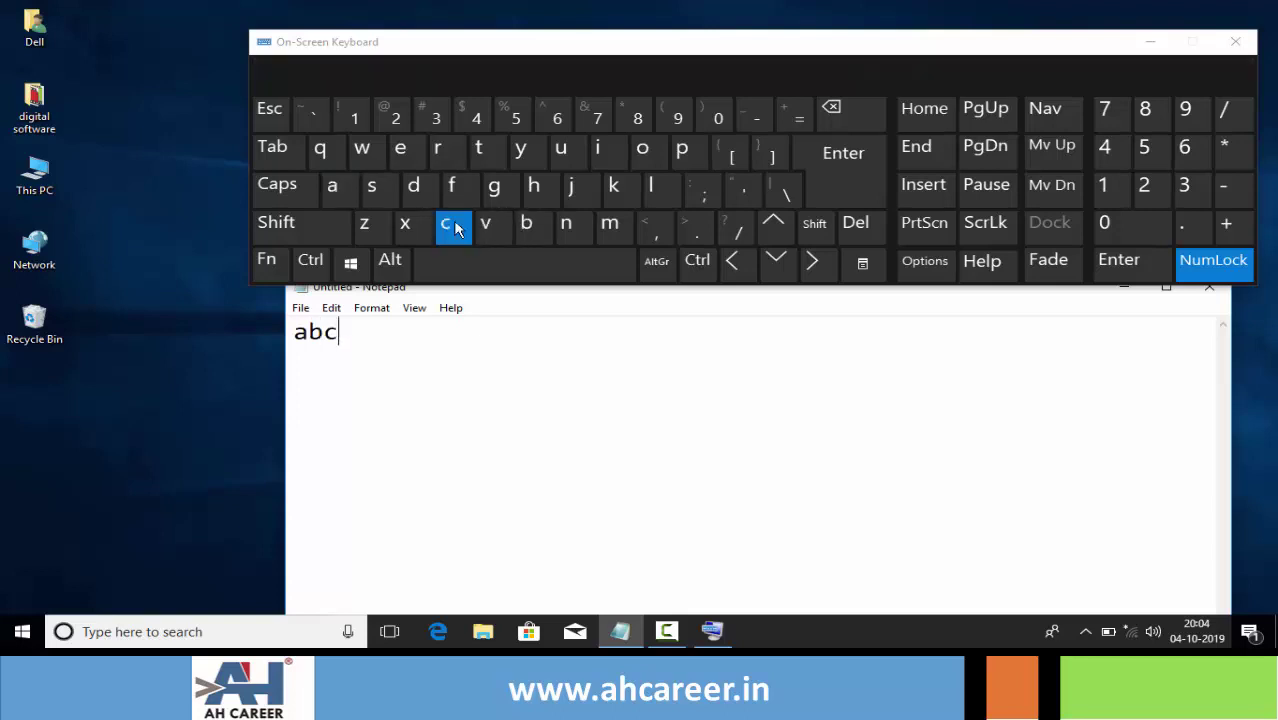
pyautogui.click(447, 120)
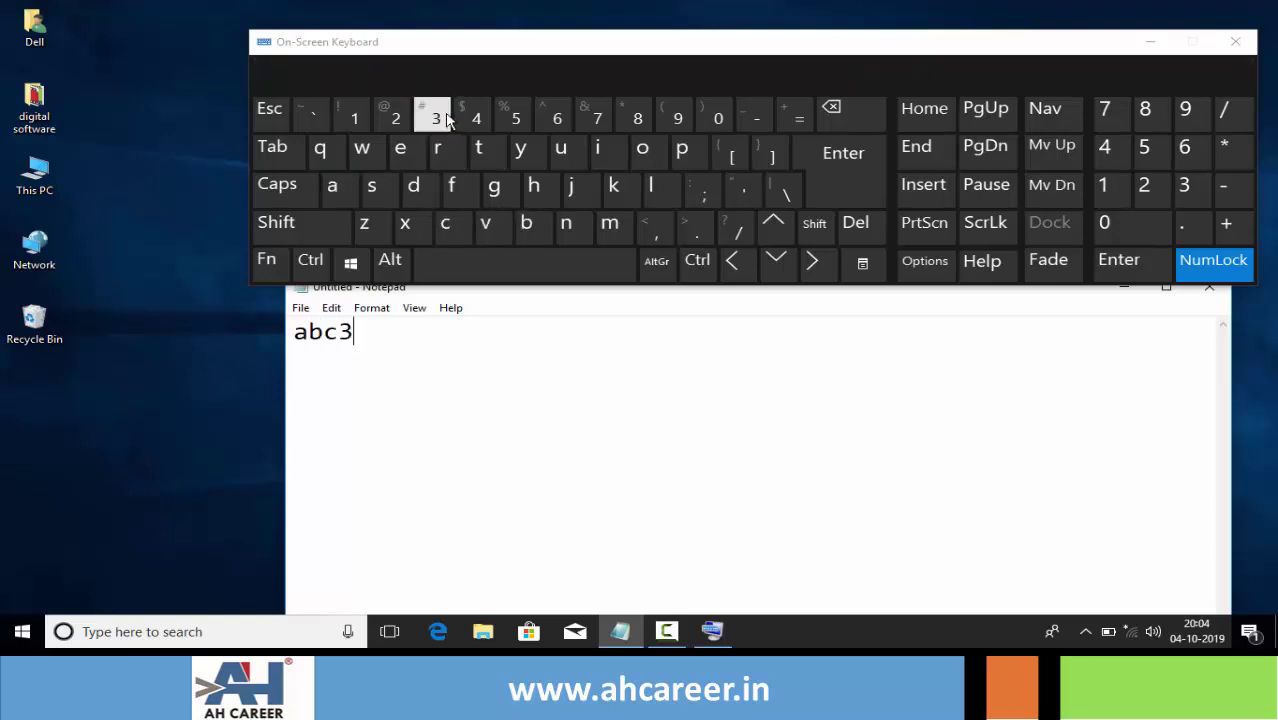
pyautogui.click(528, 118)
pyautogui.click(594, 117)
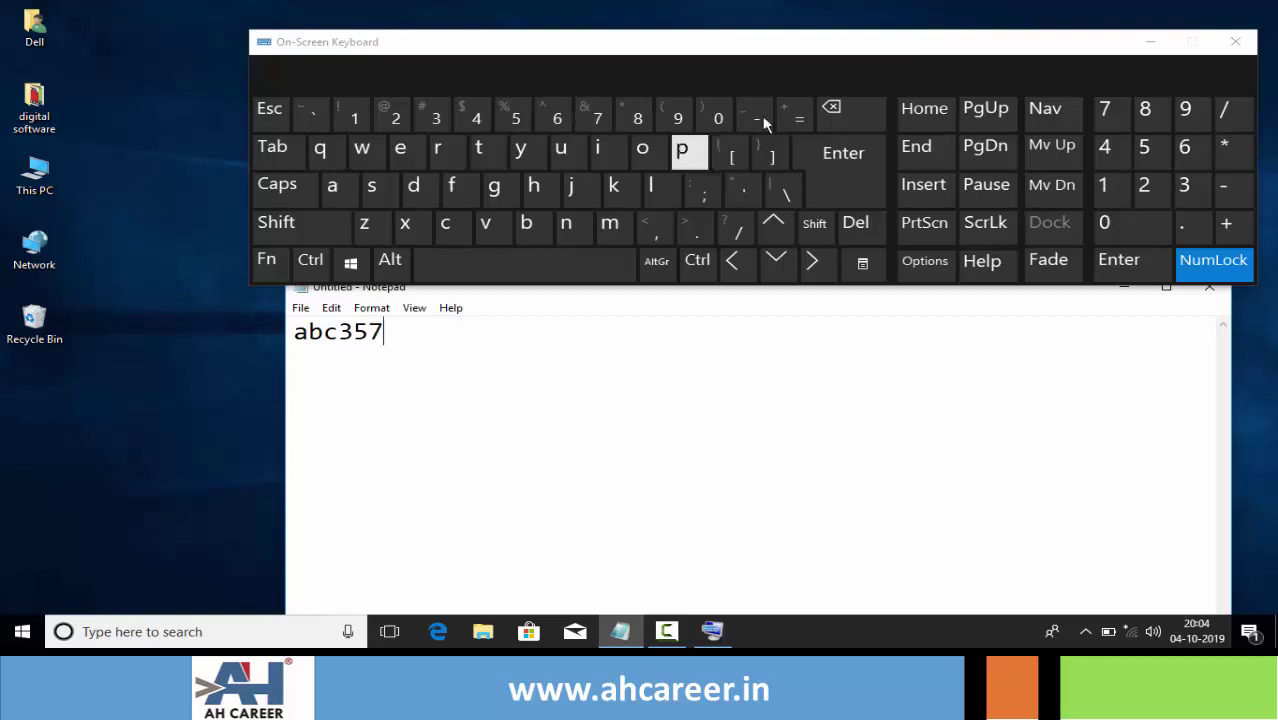
# Backspace away all of 'abc357' until Notepad is empty, then open Options.
pyautogui.click(845, 108)
pyautogui.tripleClick(845, 110)
pyautogui.doubleClick(845, 110)
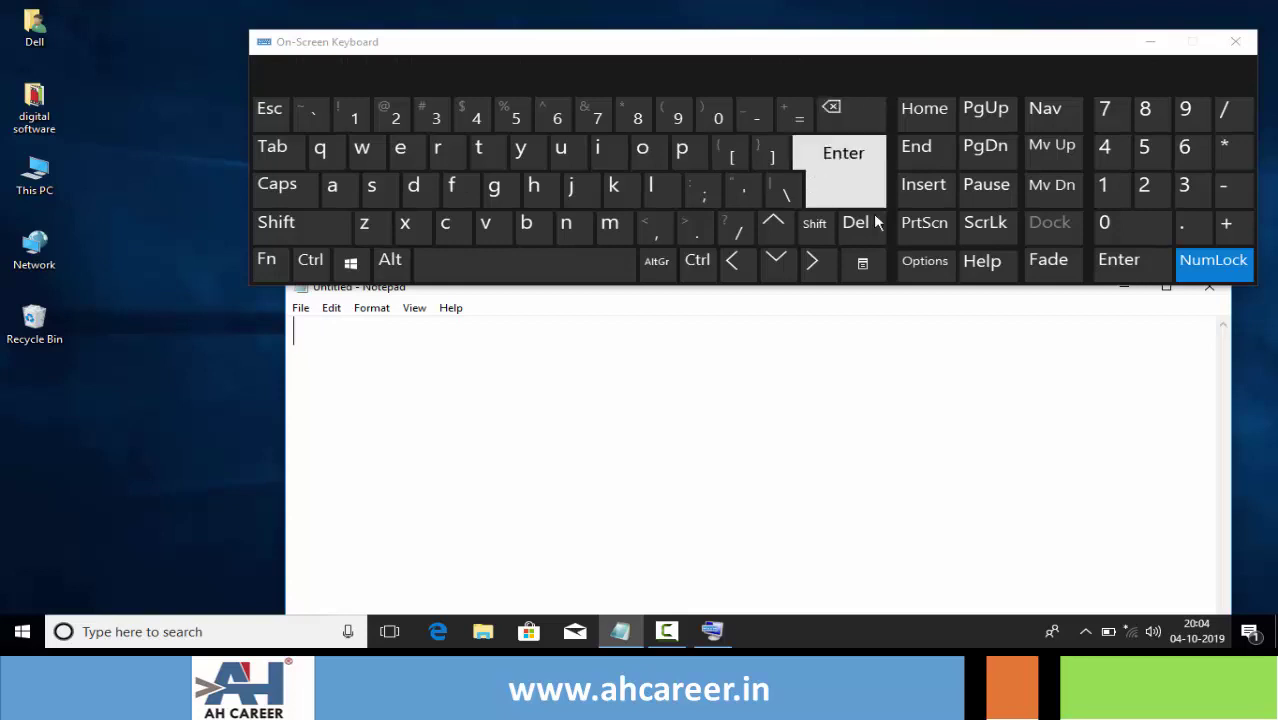
pyautogui.click(924, 266)
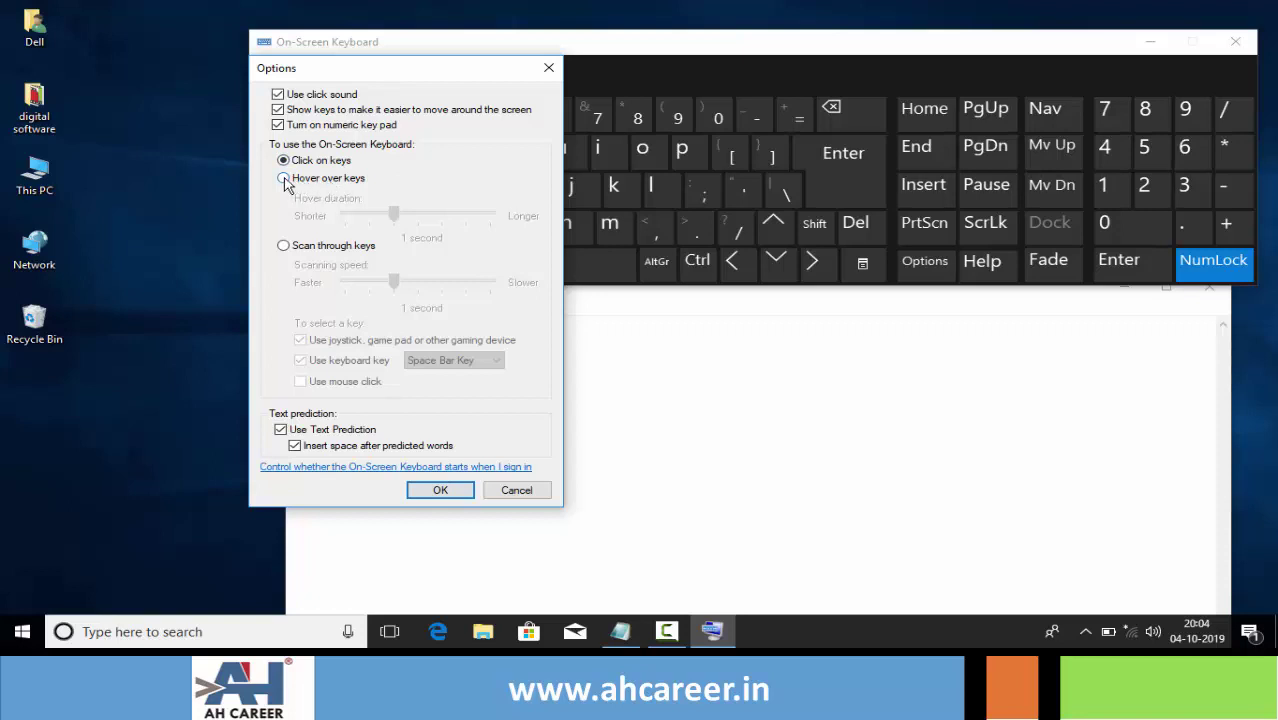
# Select 'Hover over keys' with a 0.75 second hover duration and apply.
pyautogui.click(284, 179)
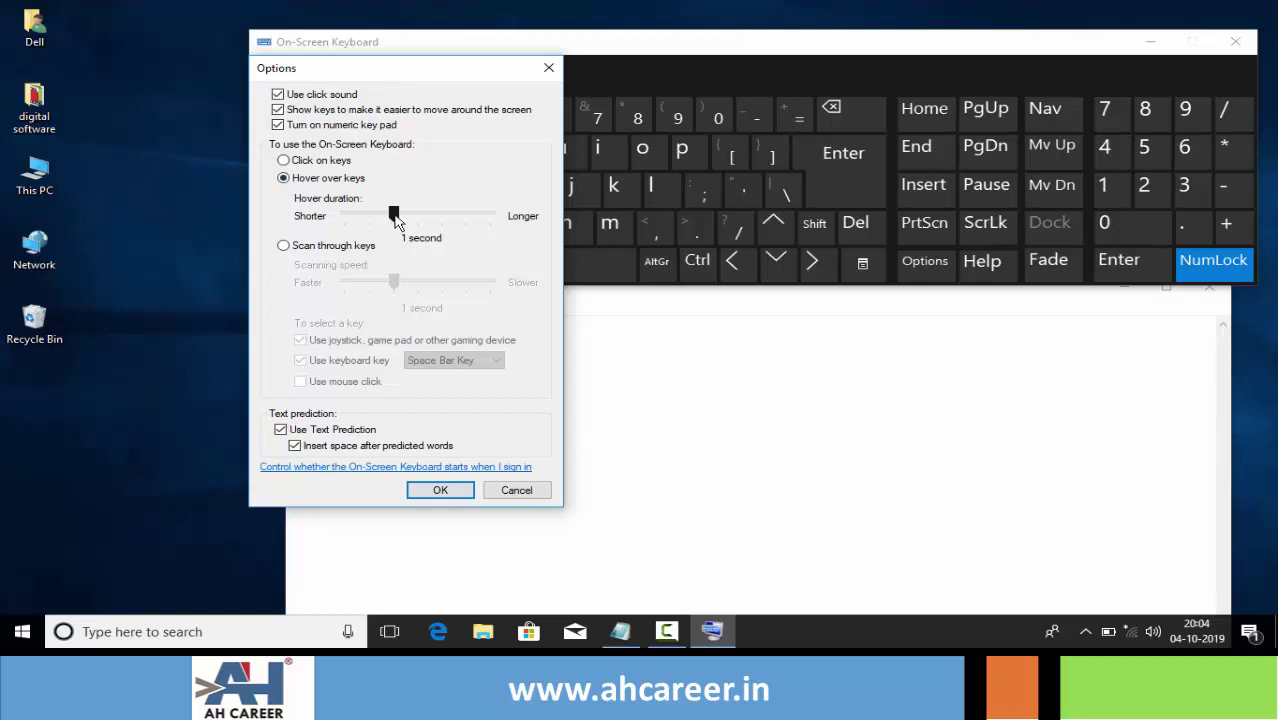
pyautogui.moveTo(393, 215)
pyautogui.mouseDown()
pyautogui.moveTo(356, 222)
pyautogui.moveTo(378, 220)
pyautogui.mouseUp()
pyautogui.click(436, 490)
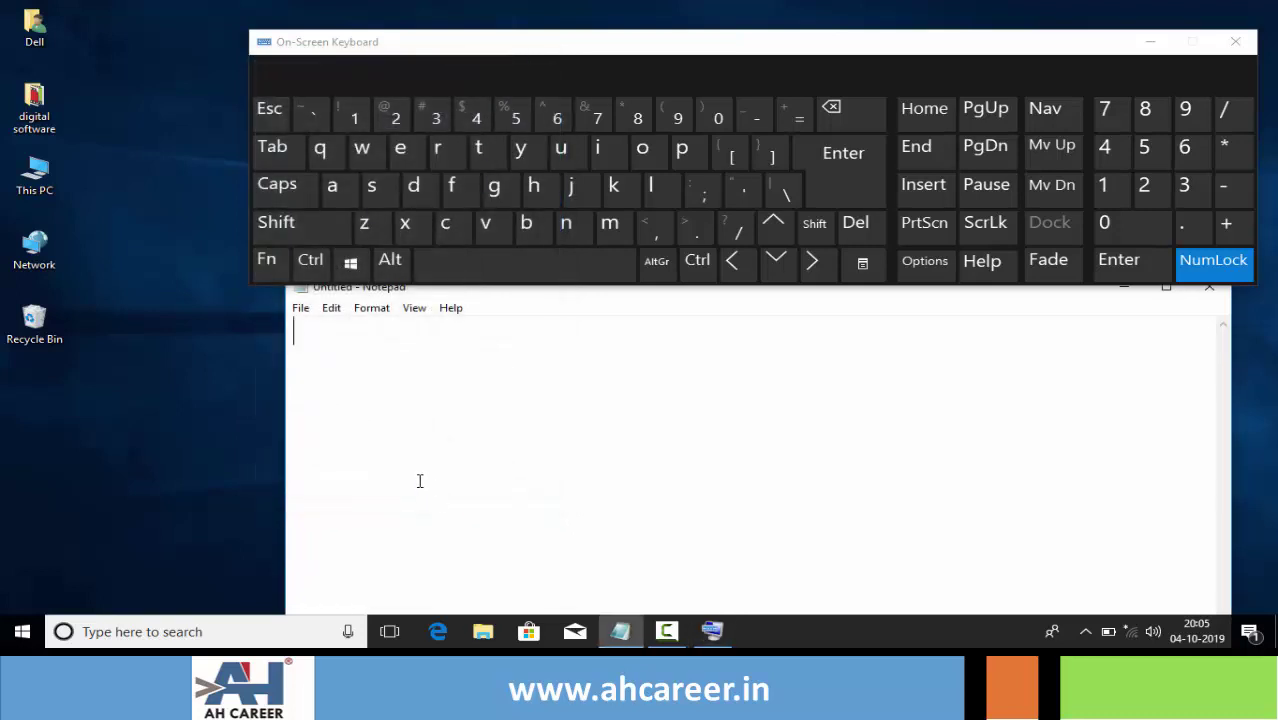
# Hover-type 'afkup96bmk' into Notepad.
pyautogui.click(339, 186)
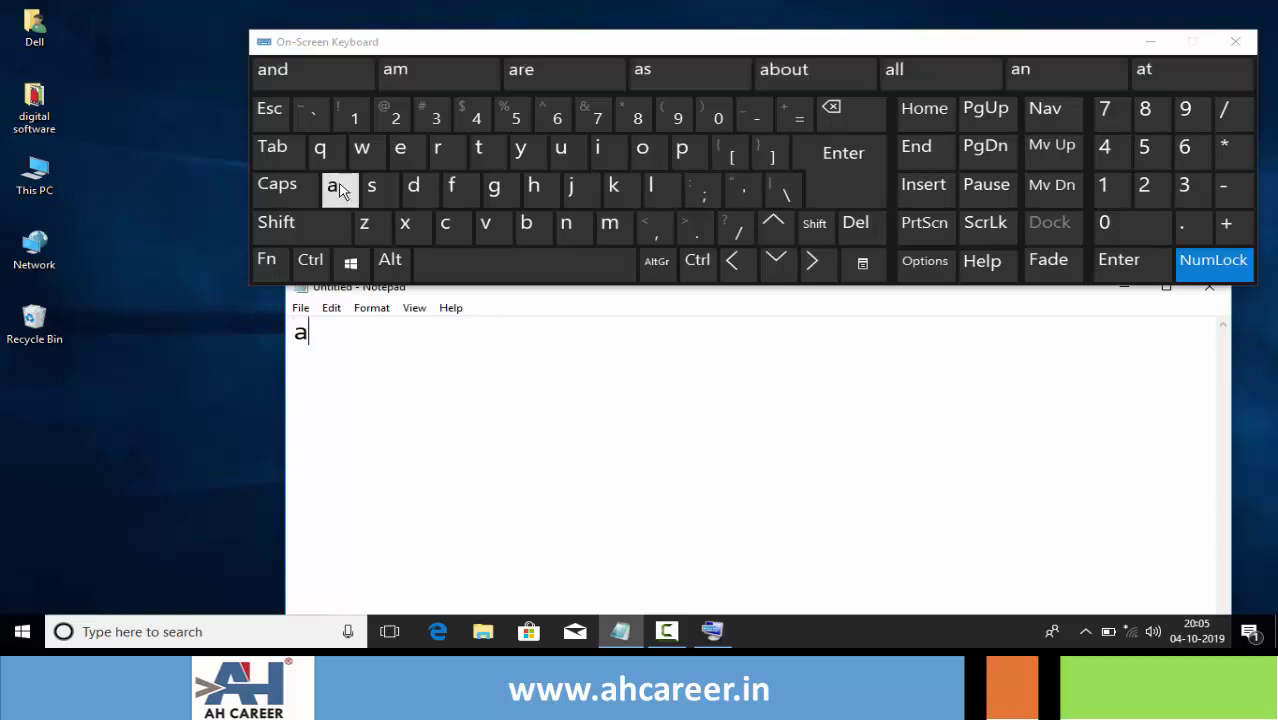
pyautogui.click(455, 190)
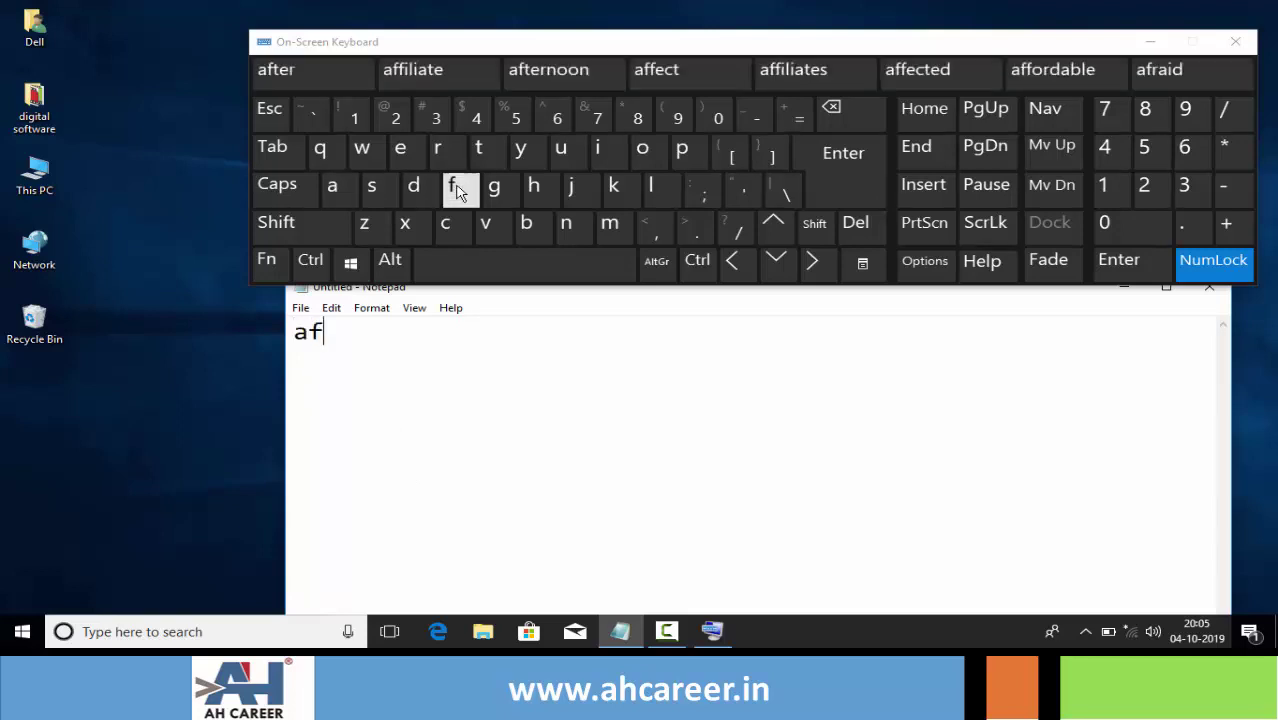
pyautogui.click(612, 188)
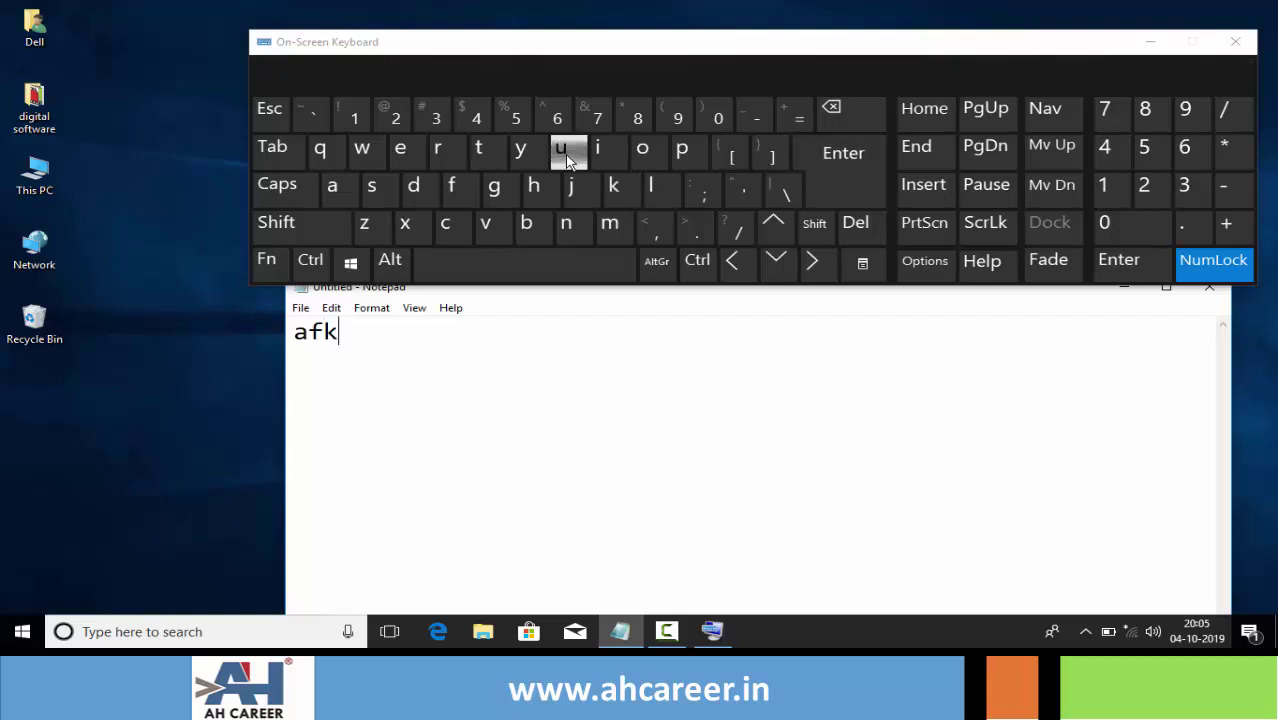
pyautogui.click(578, 155)
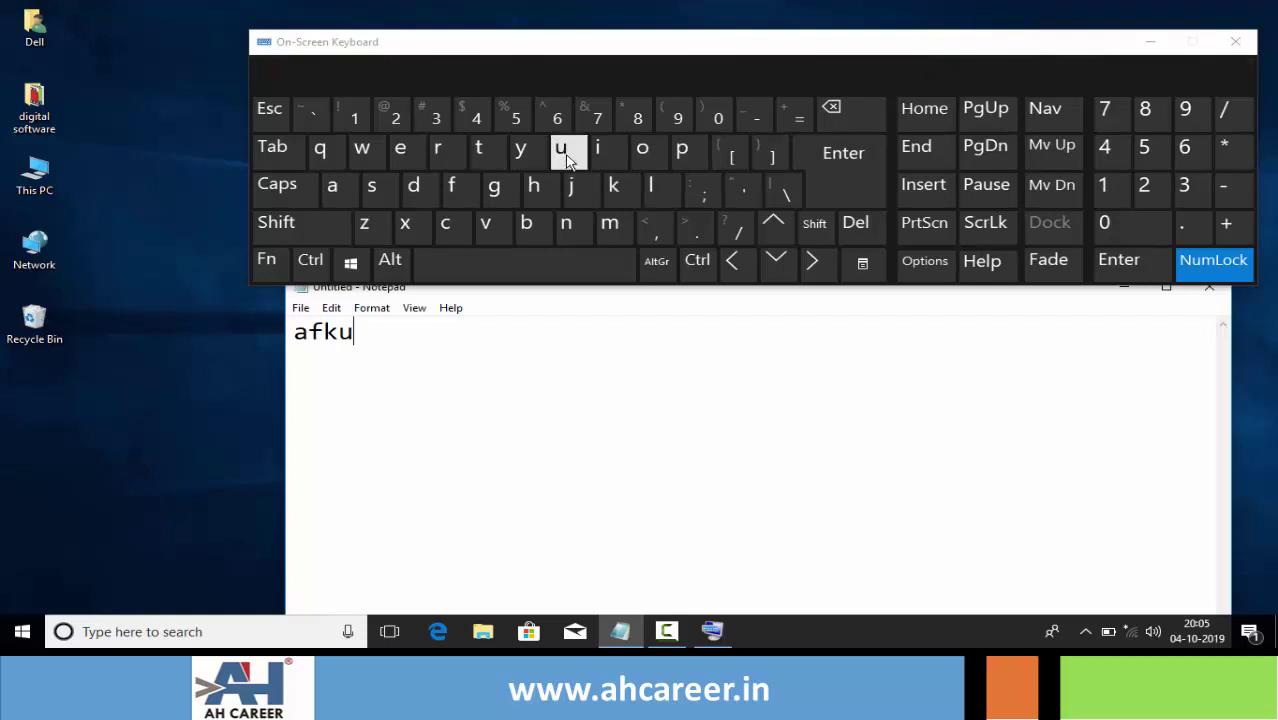
pyautogui.click(680, 157)
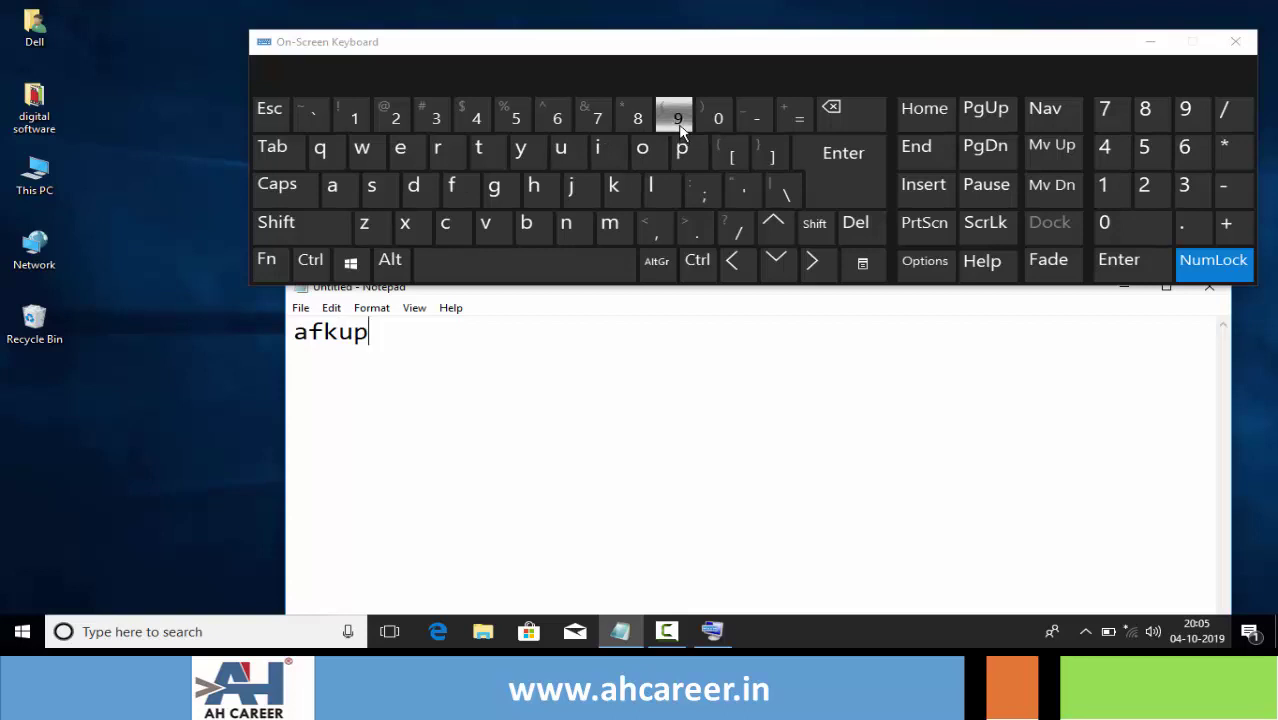
pyautogui.click(676, 127)
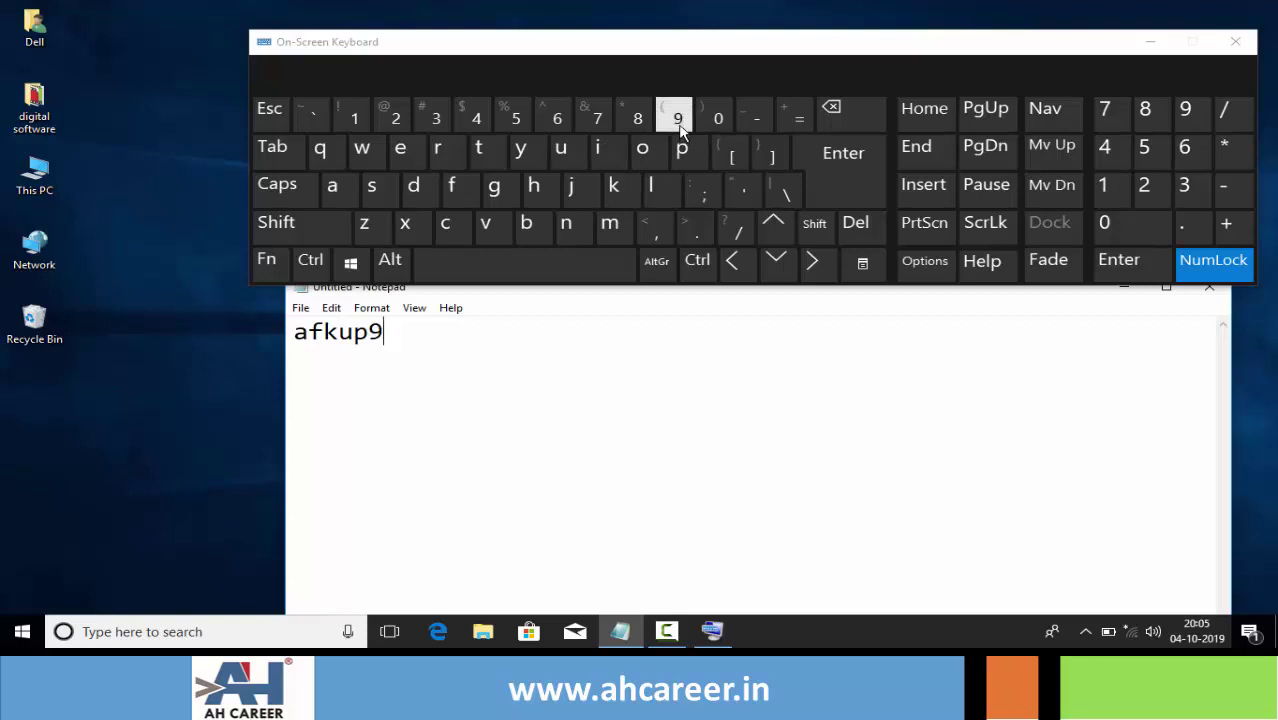
pyautogui.click(566, 126)
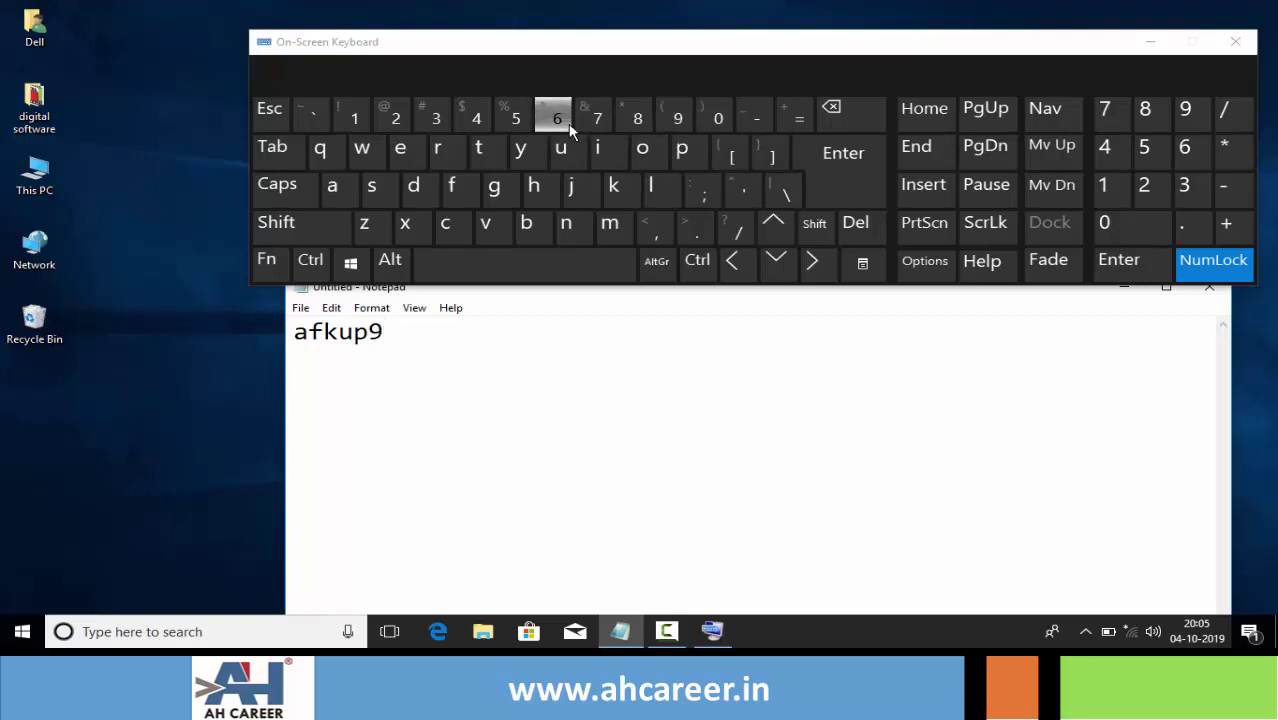
pyautogui.click(531, 219)
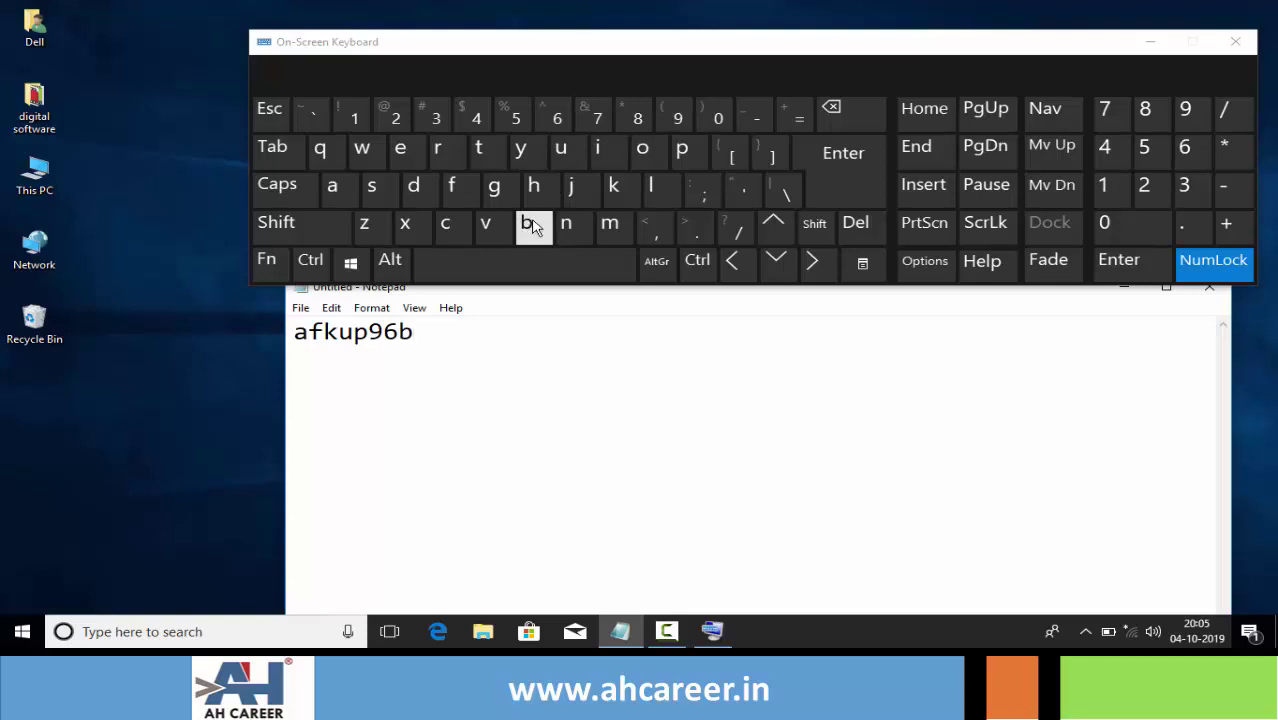
pyautogui.click(616, 224)
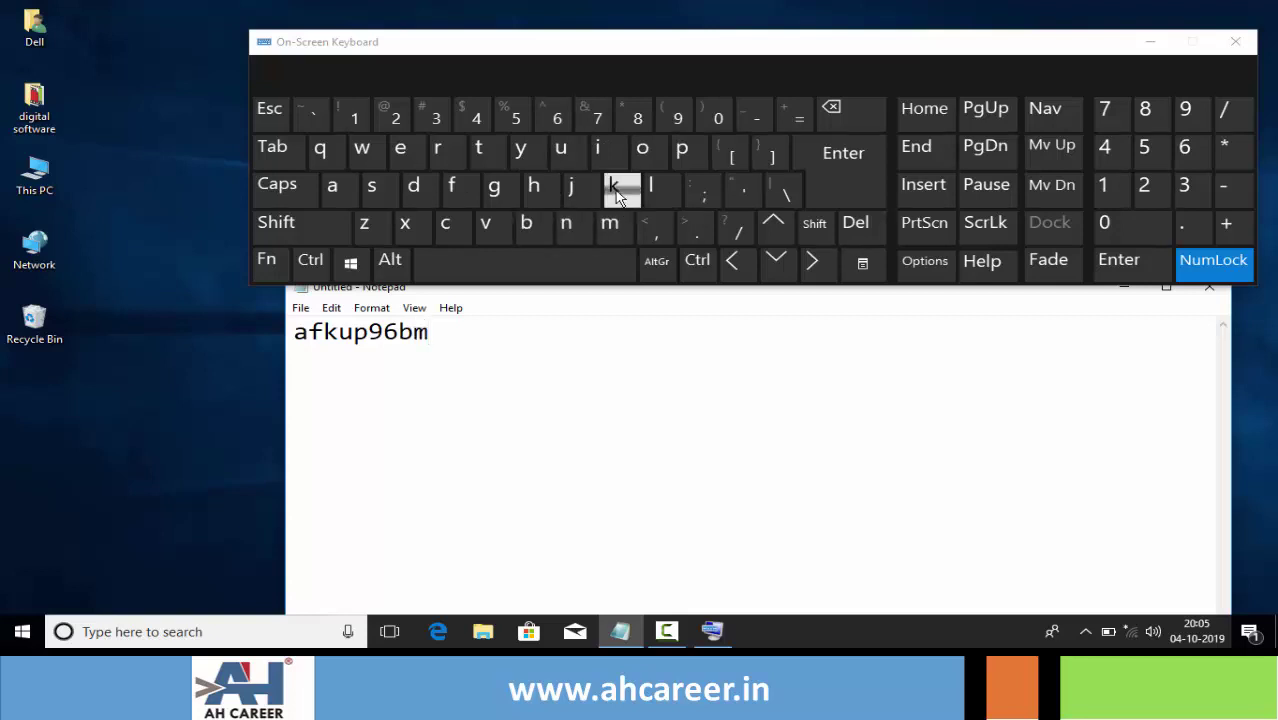
pyautogui.click(616, 191)
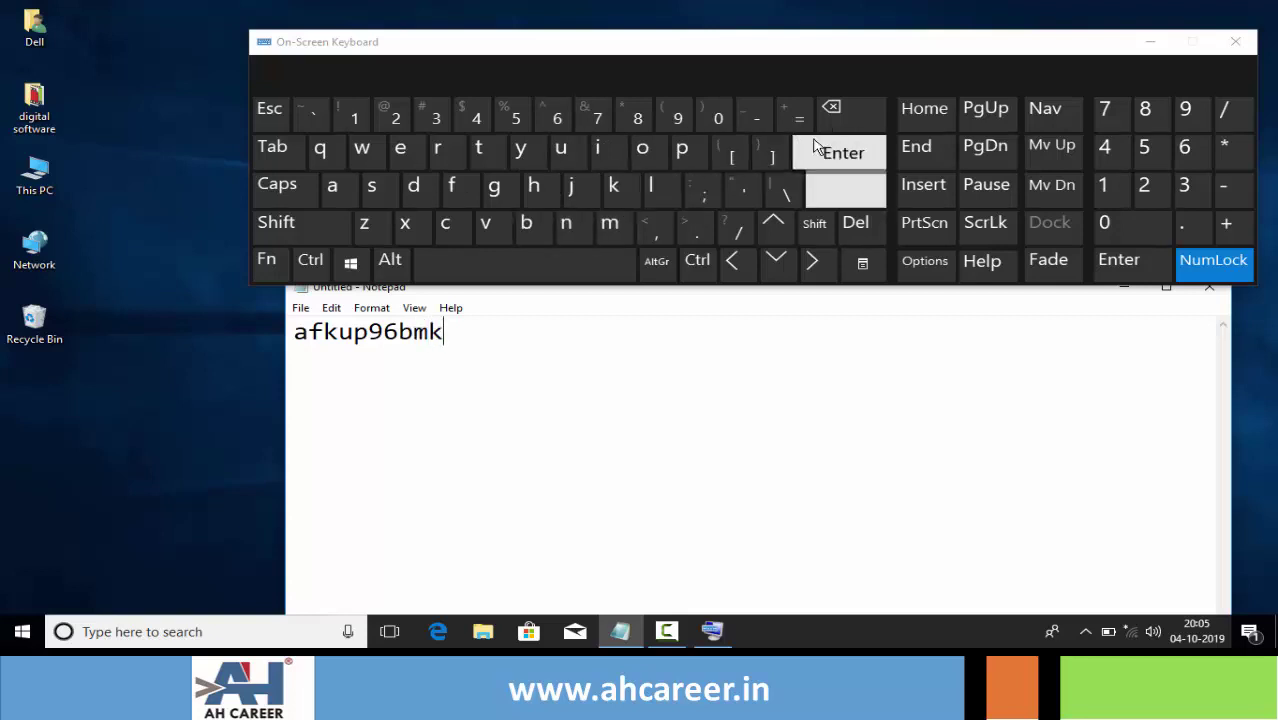
# Delete the trailing 'kmb69' to leave 'afkup', then bring up Options.
pyautogui.click(846, 126)
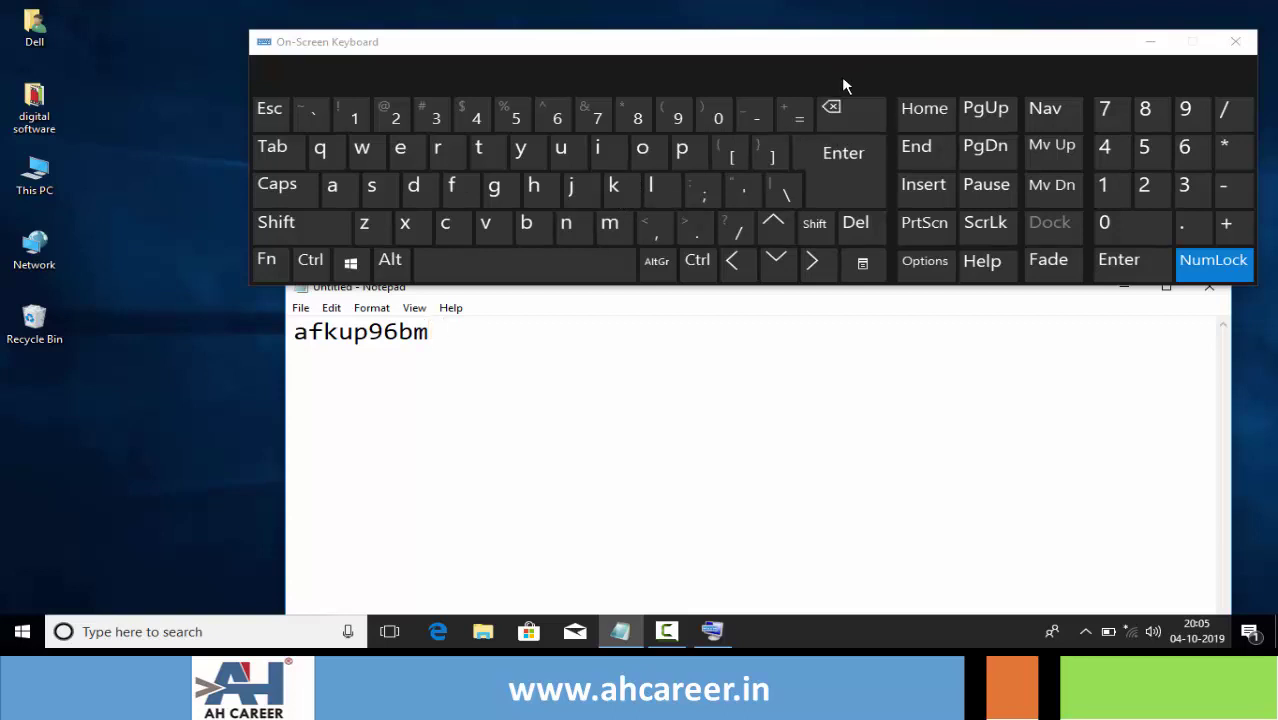
pyautogui.click(843, 112)
pyautogui.click(842, 110)
pyautogui.click(842, 112)
pyautogui.click(842, 114)
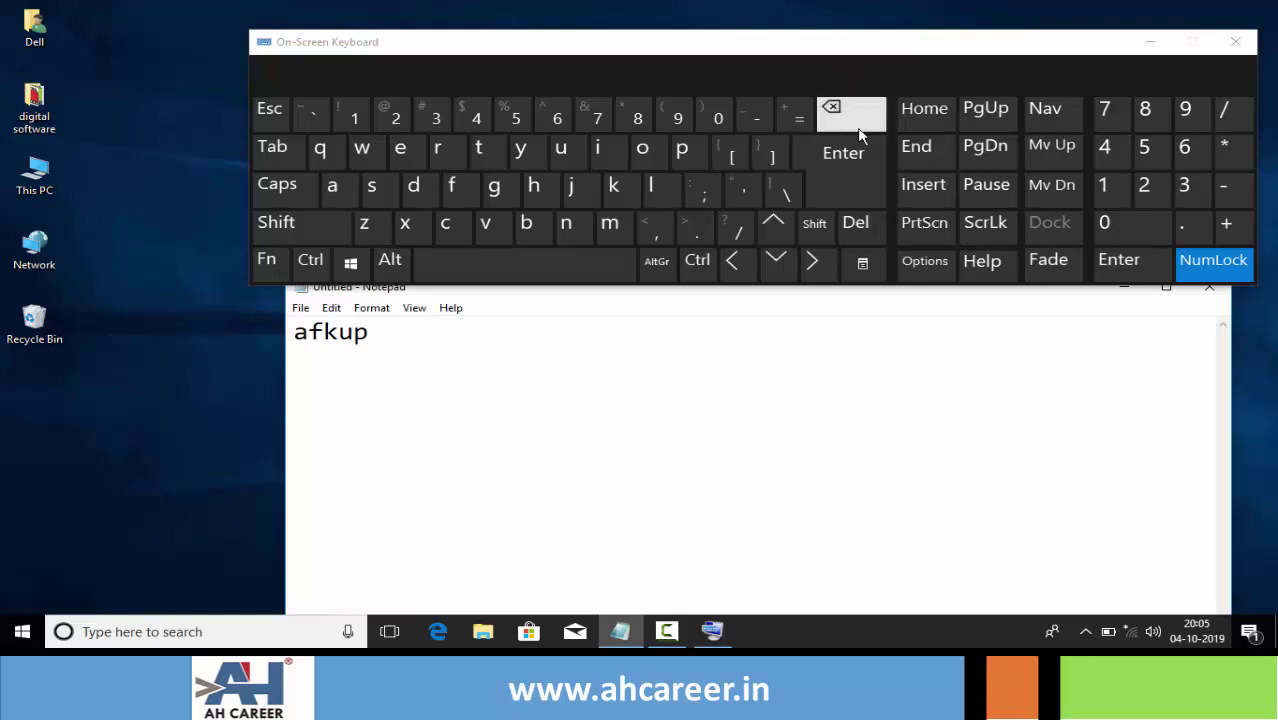
pyautogui.moveTo(919, 275)
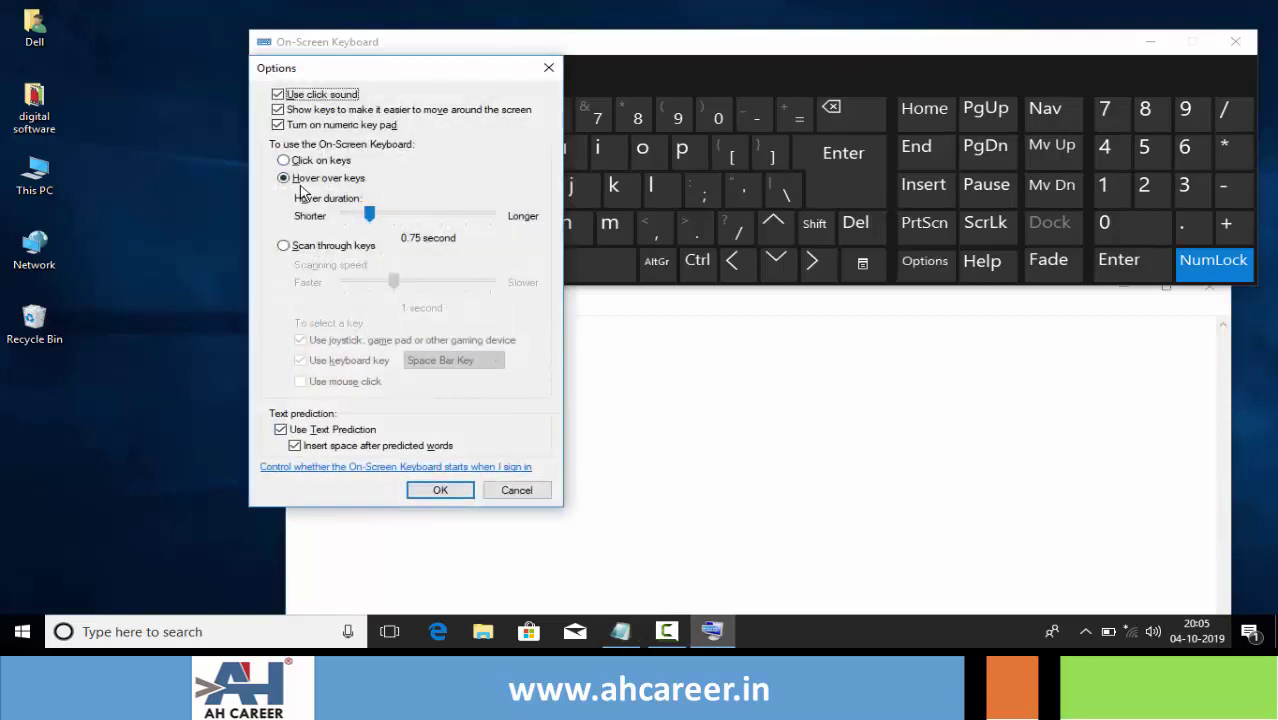
# Switch the keyboard to 'Scan through keys' mode and close Options.
pyautogui.click(283, 247)
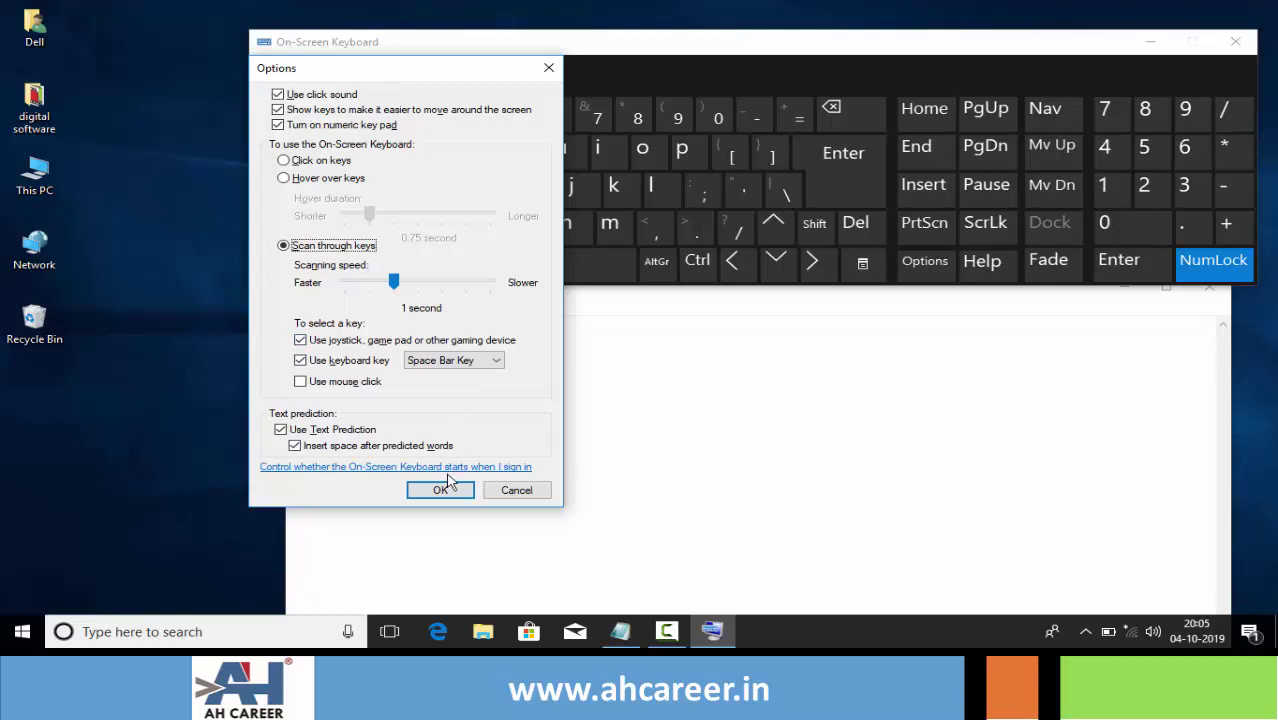
pyautogui.click(442, 490)
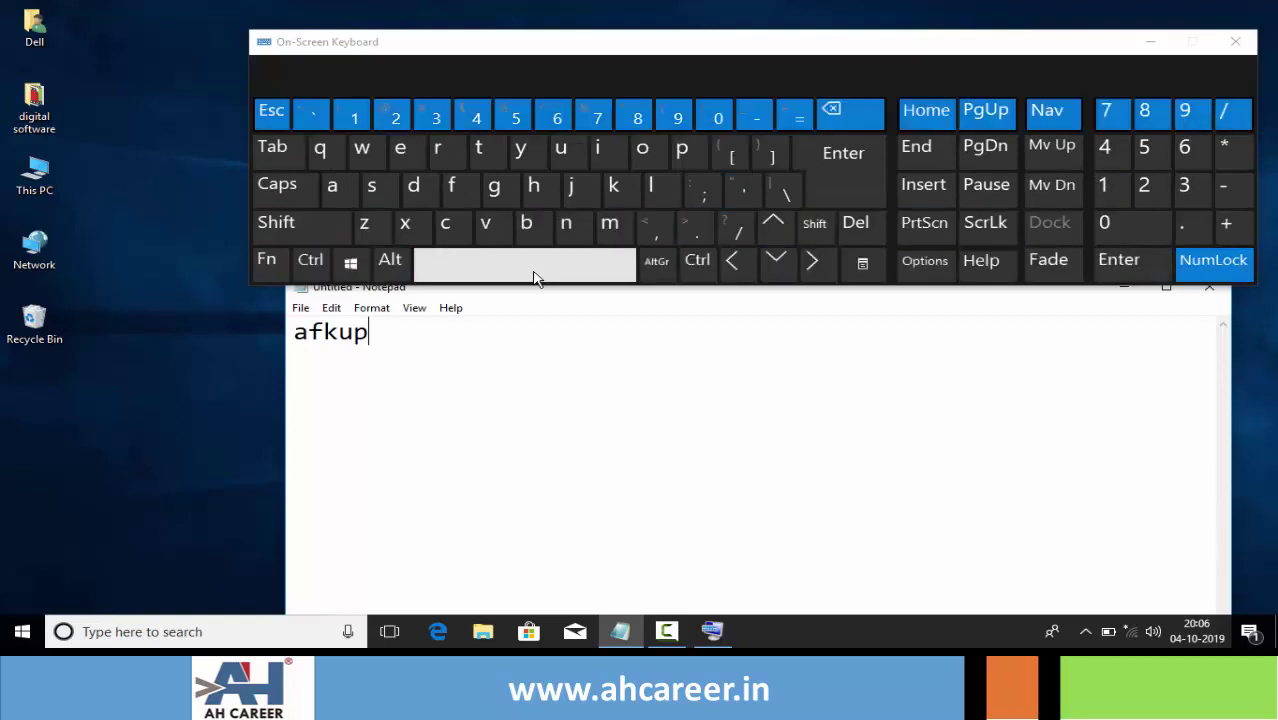
# Scan-select 'd' and 'y' so Notepad reads 'afkupdy', then open Options.
pyautogui.click(535, 278)
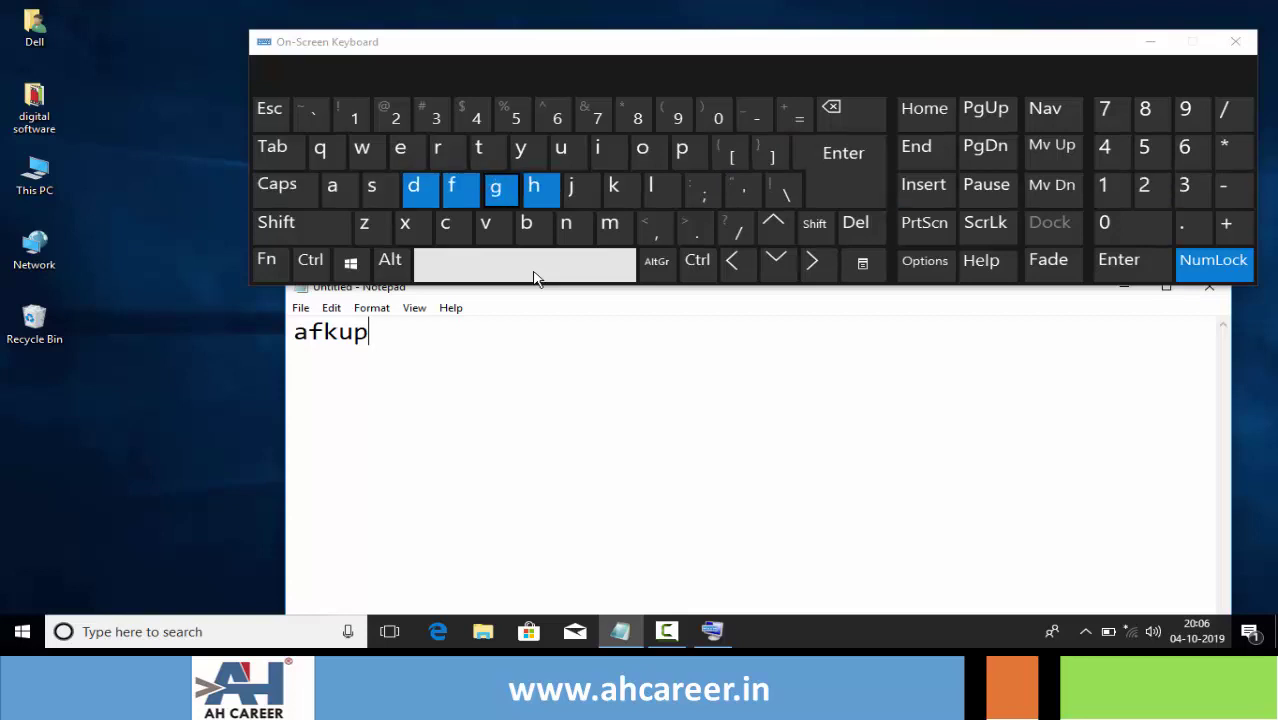
pyautogui.write('d')
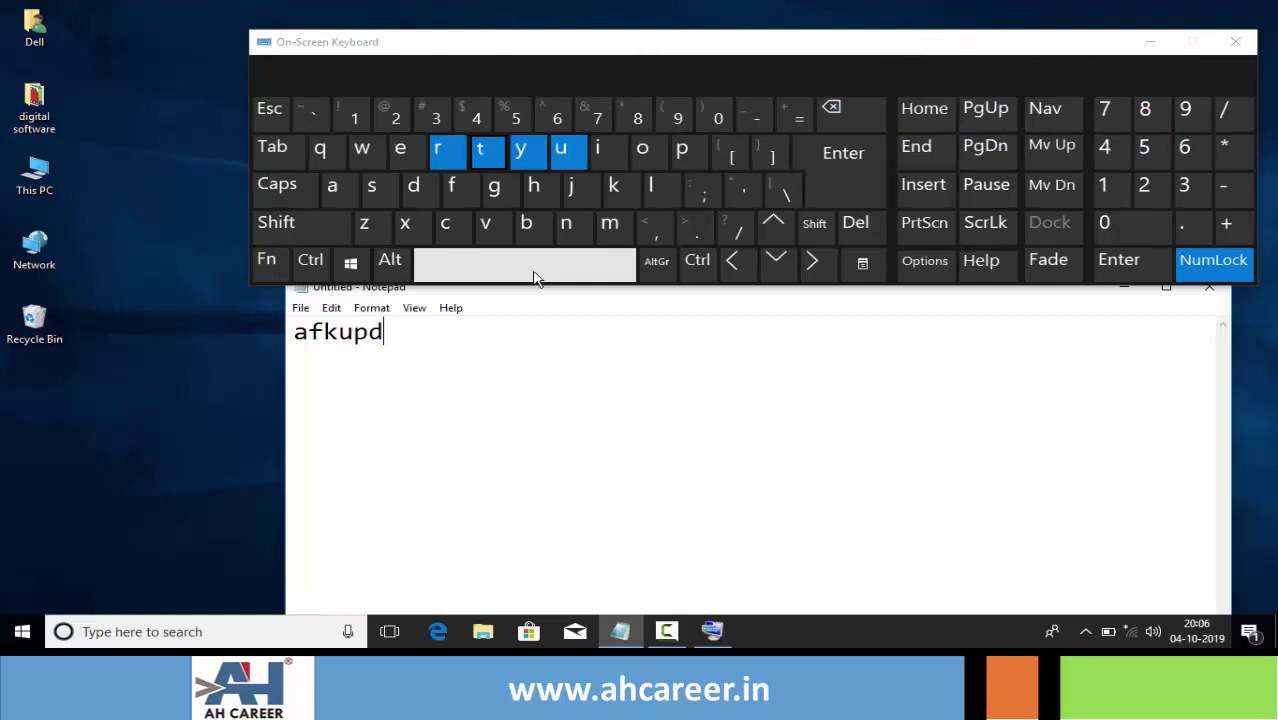
pyautogui.write('y')
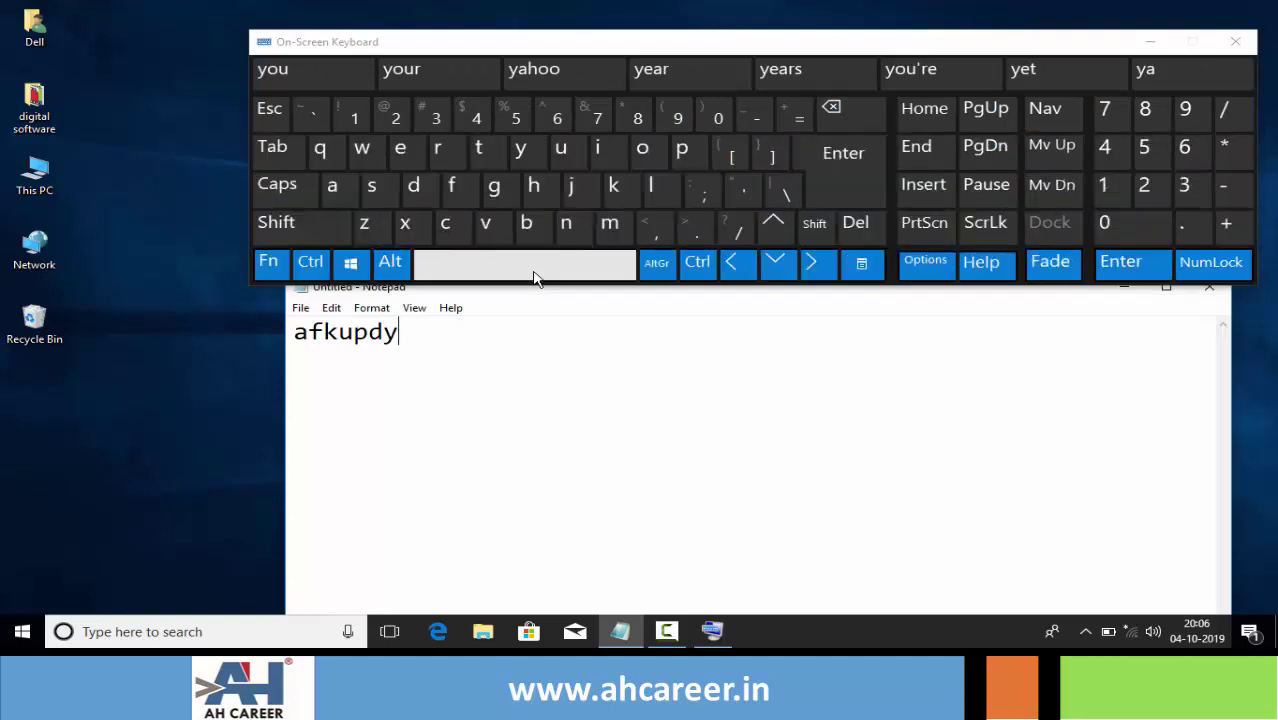
pyautogui.click(925, 279)
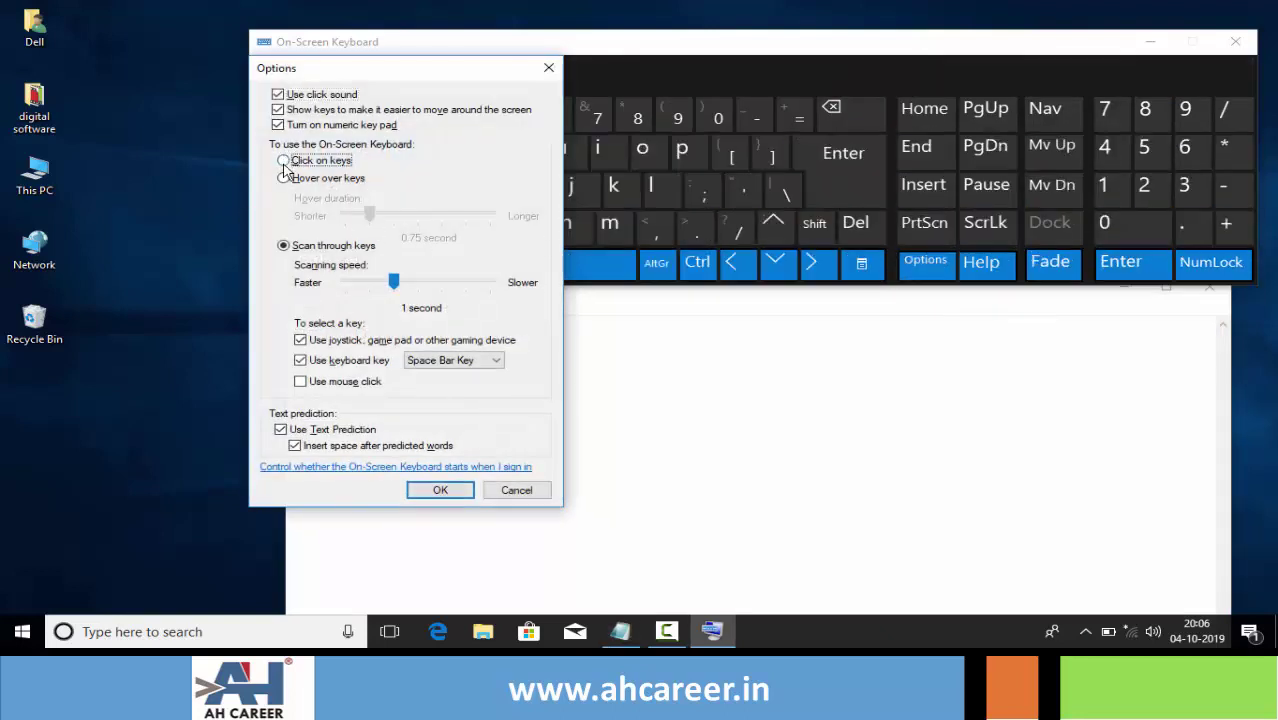
# Set the typing mode back to 'Click on keys' and close Options.
pyautogui.click(284, 162)
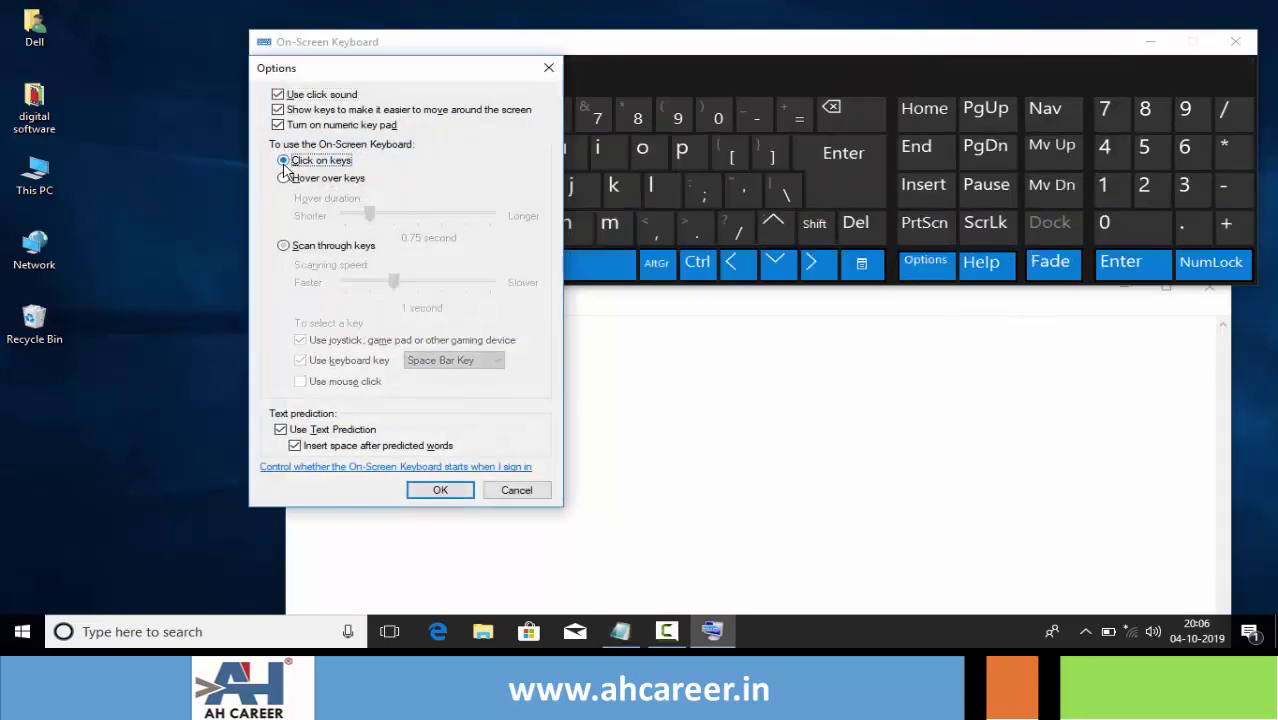
pyautogui.click(438, 491)
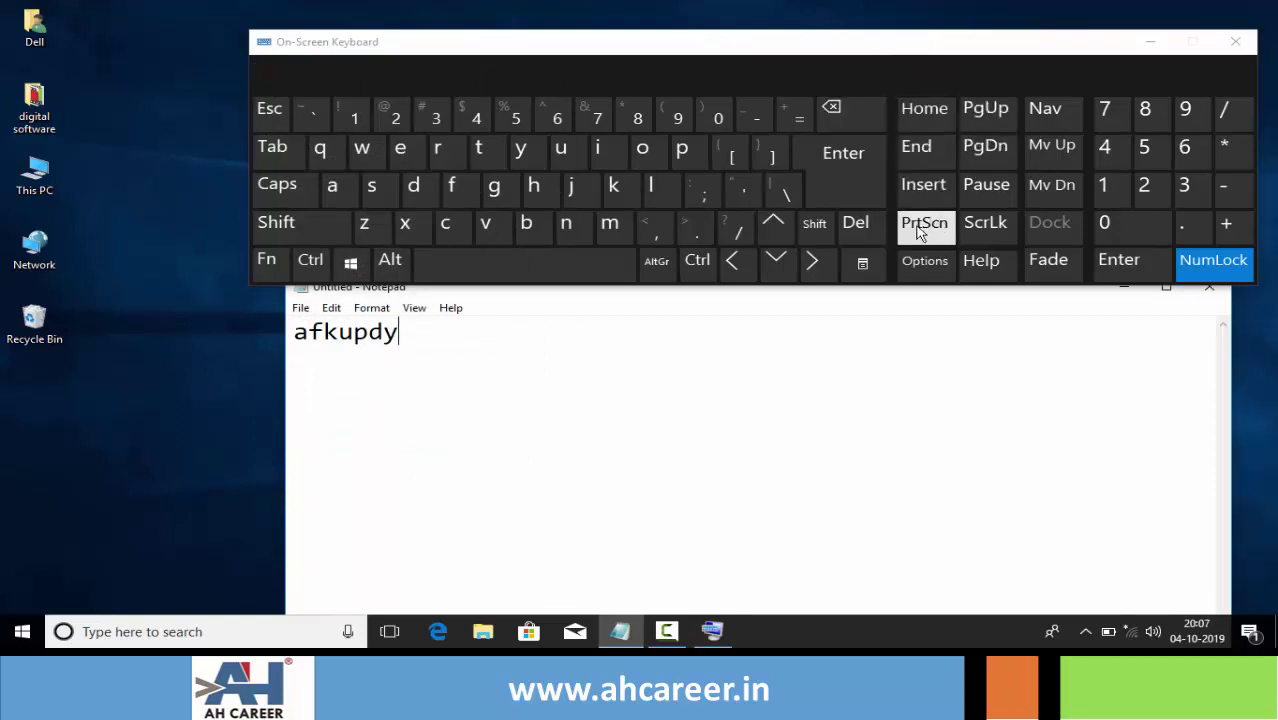
# Open the Tips help, then close both the On-Screen Keyboard and Tips window.
pyautogui.click(981, 262)
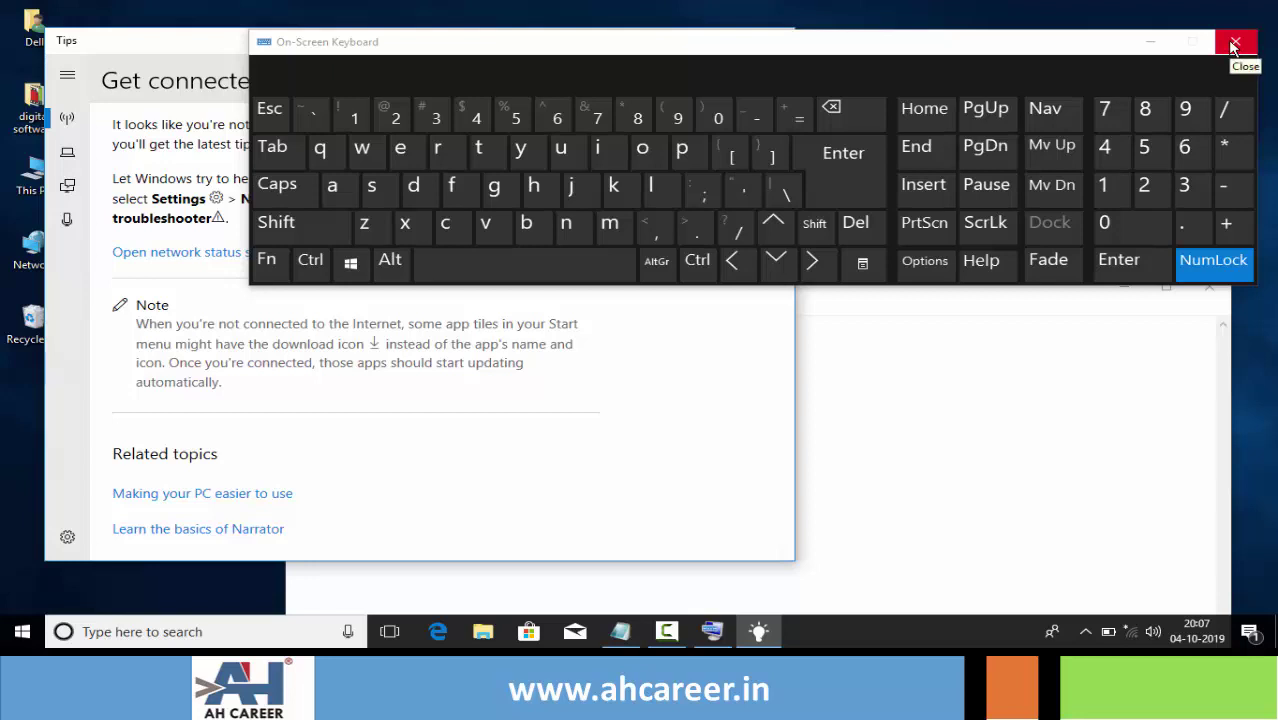
pyautogui.click(1235, 46)
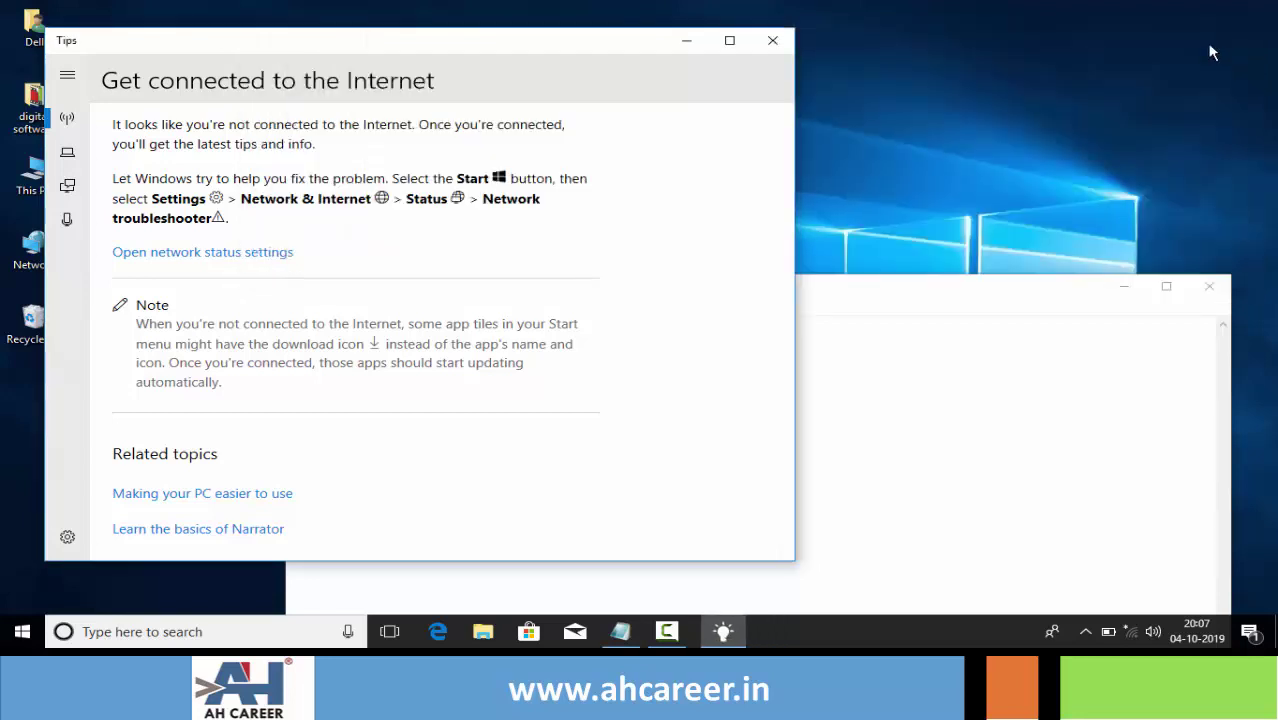
pyautogui.click(776, 39)
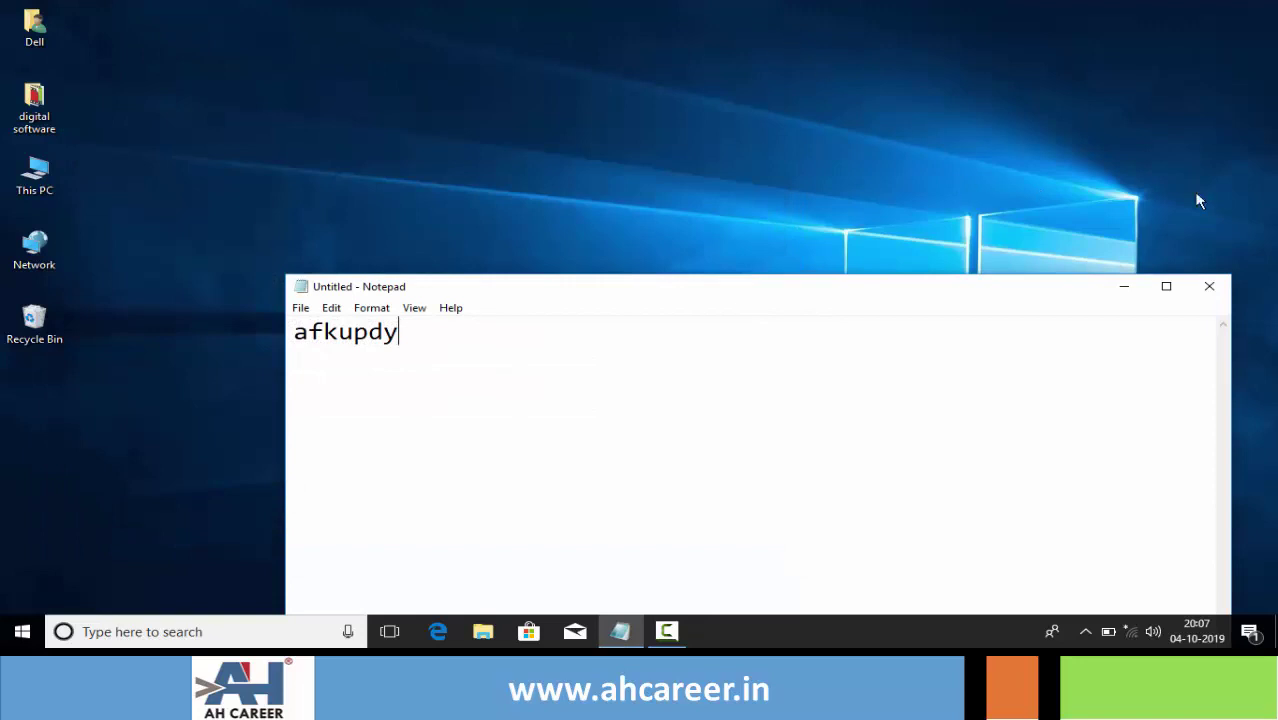
# Close Notepad and discard the unsaved "afkupdy" text.
pyautogui.click(1212, 290)
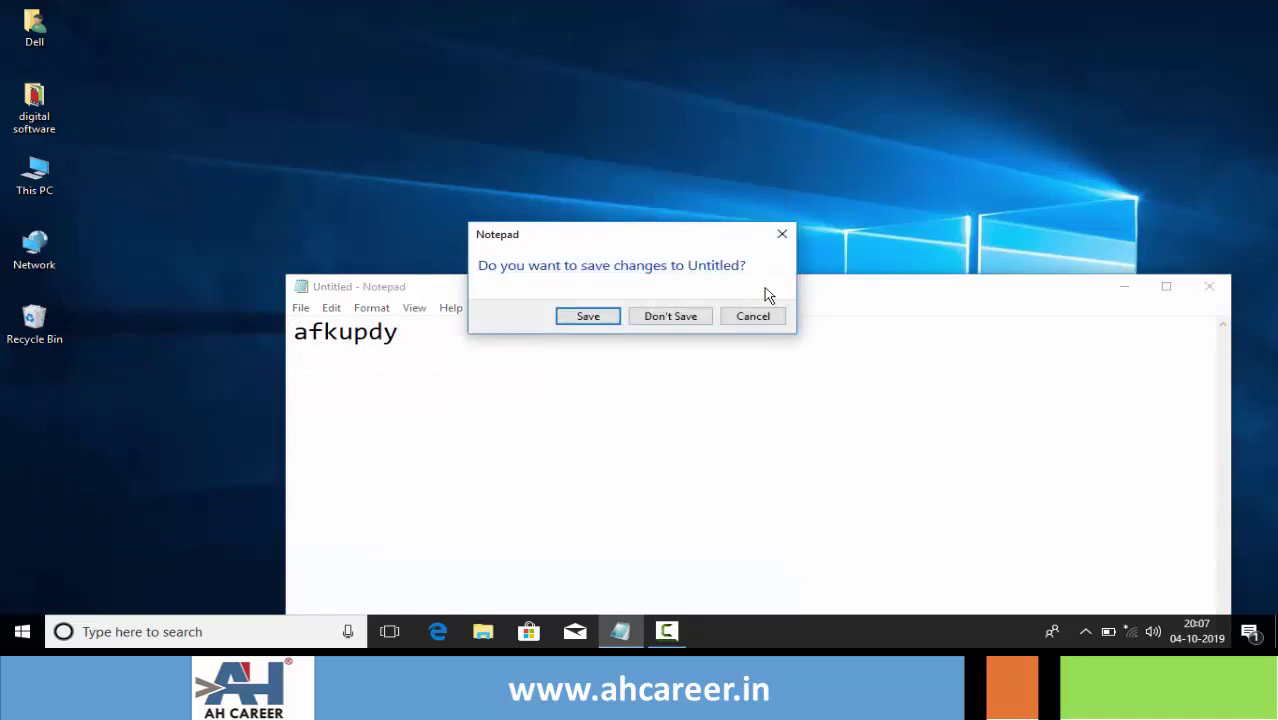
pyautogui.click(651, 321)
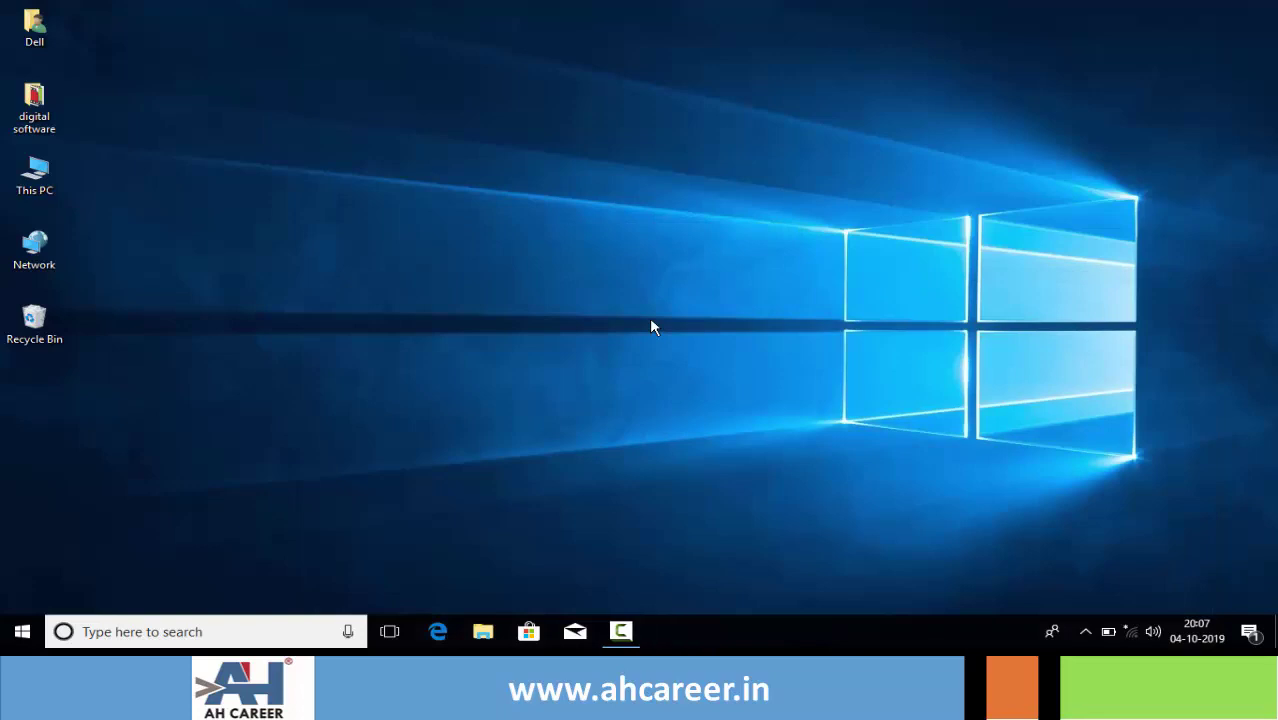